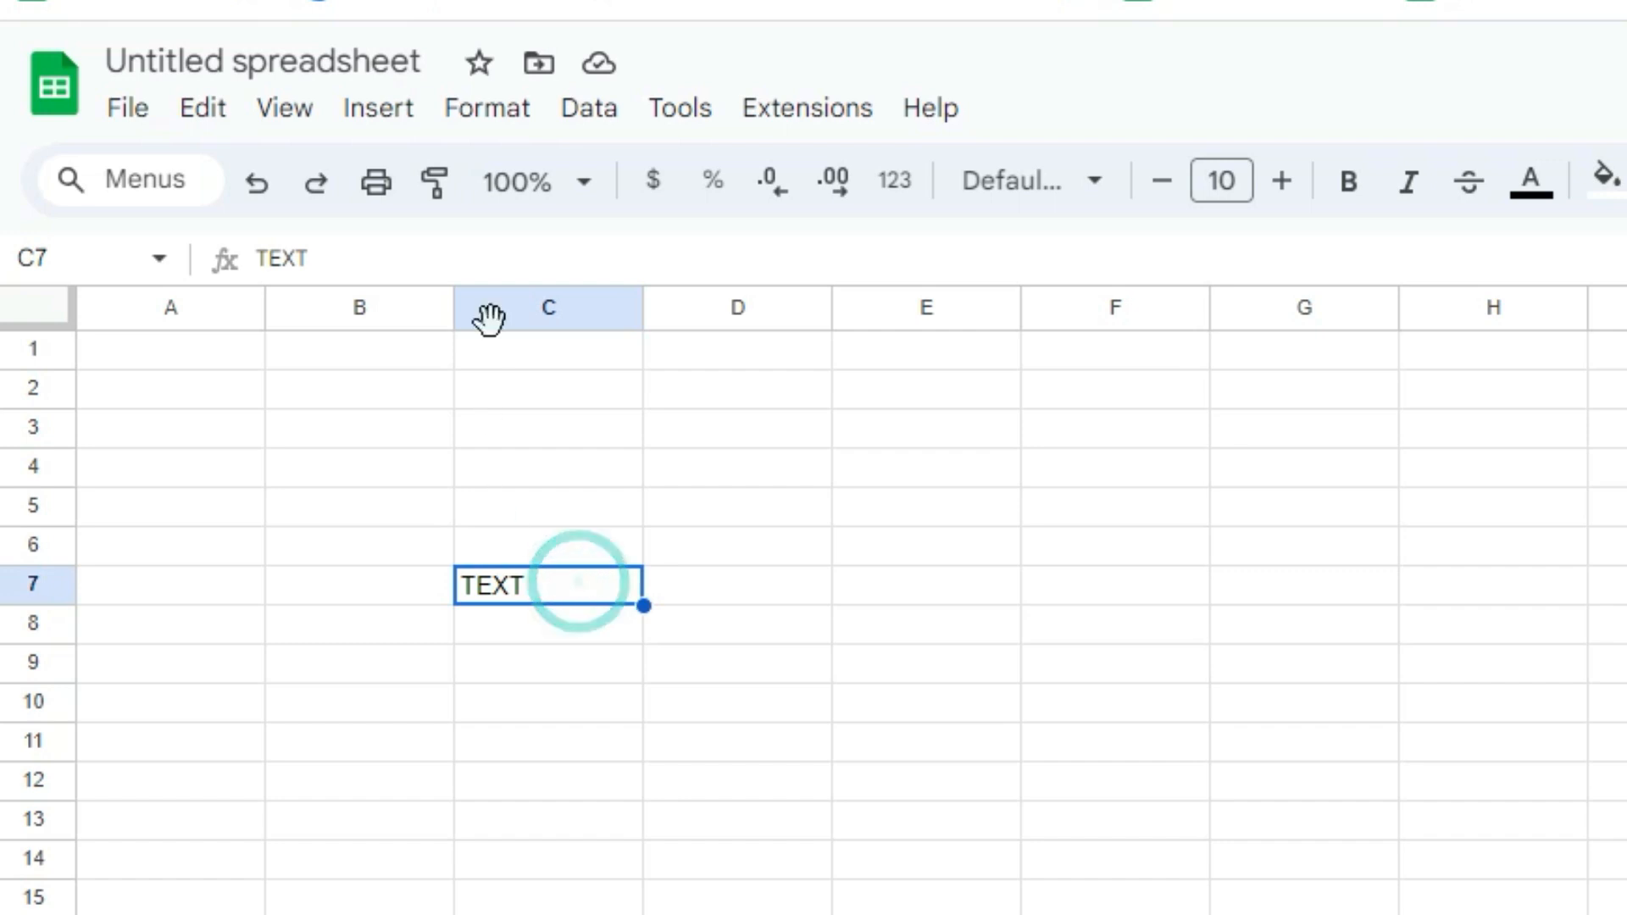
- Make the text in cell C7 bold and italic
left_click(505, 115)
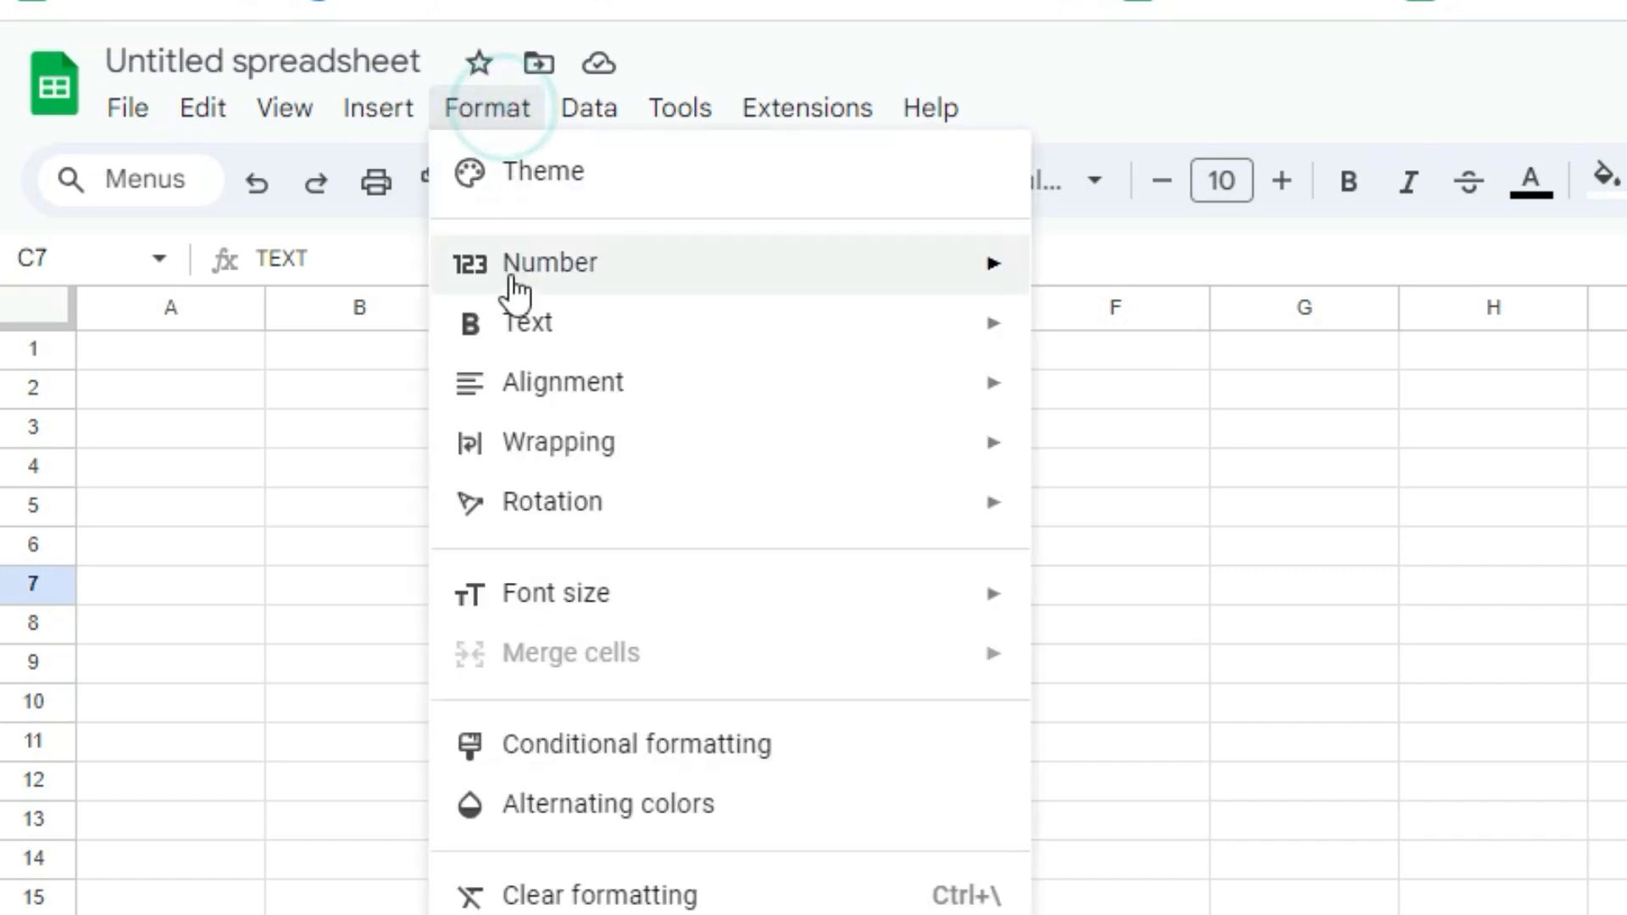
mouse_move(639, 334)
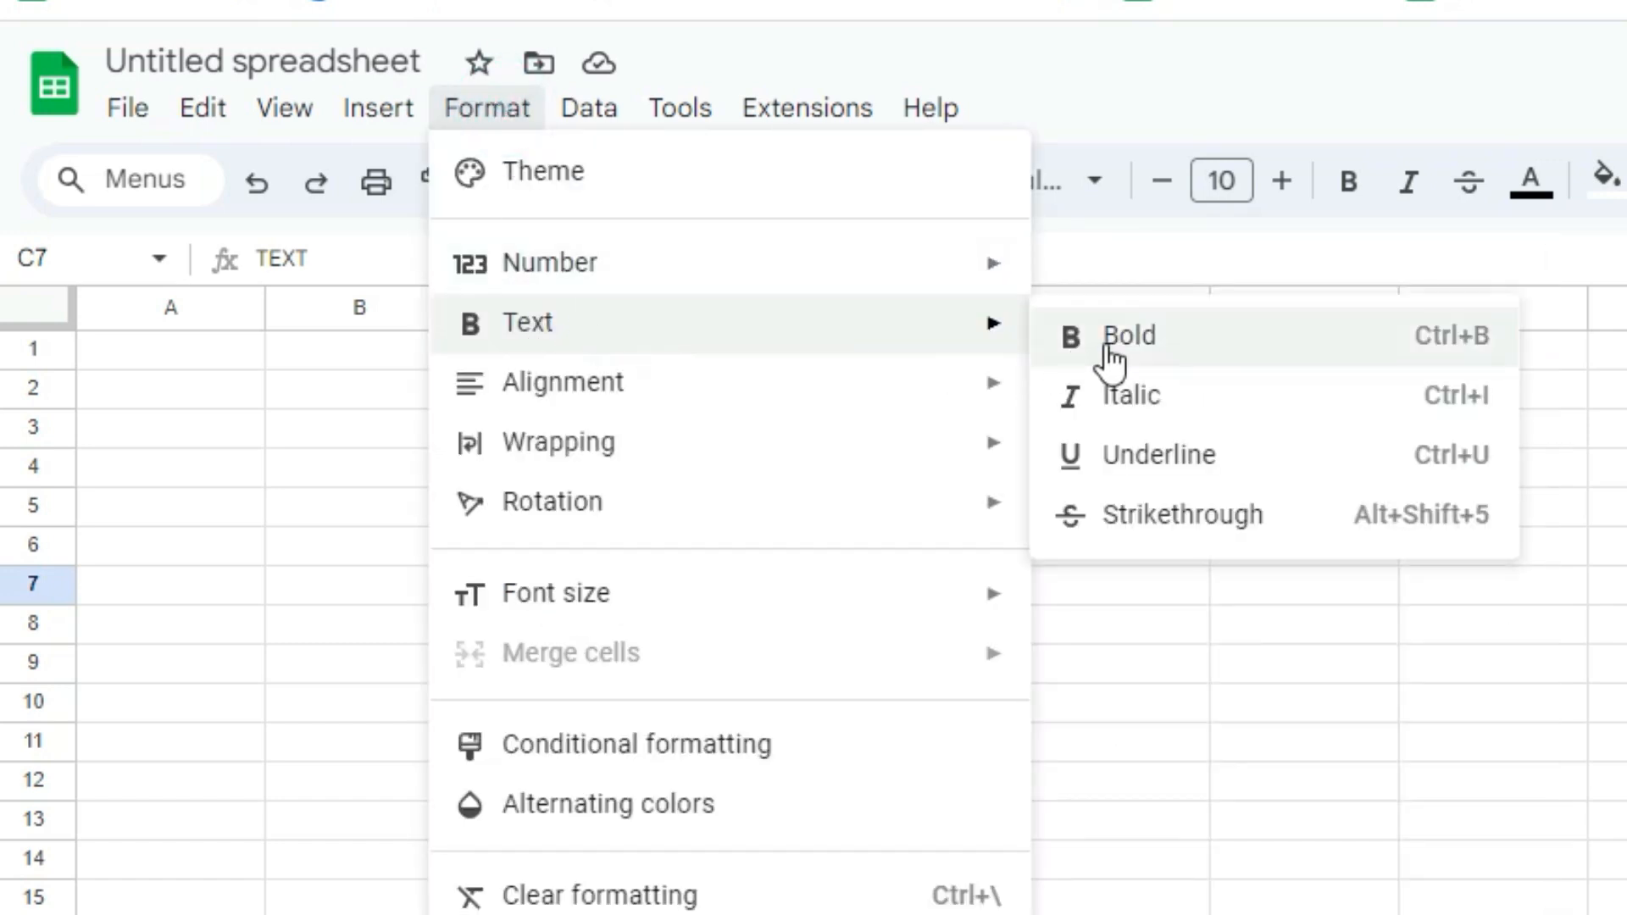
left_click(1108, 347)
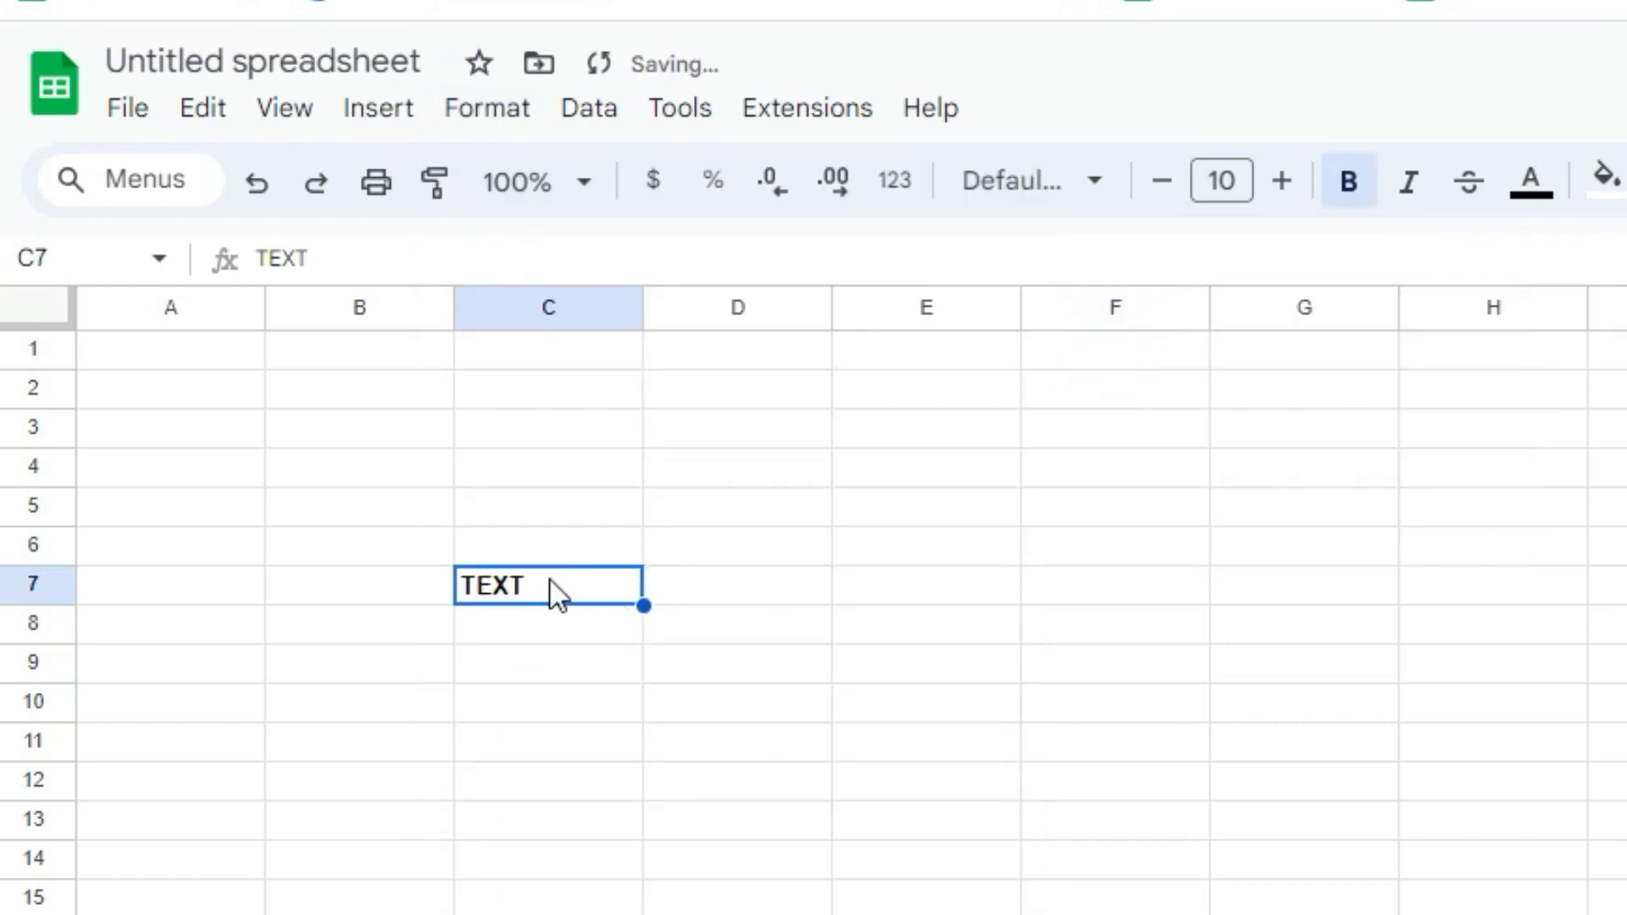
left_click(508, 110)
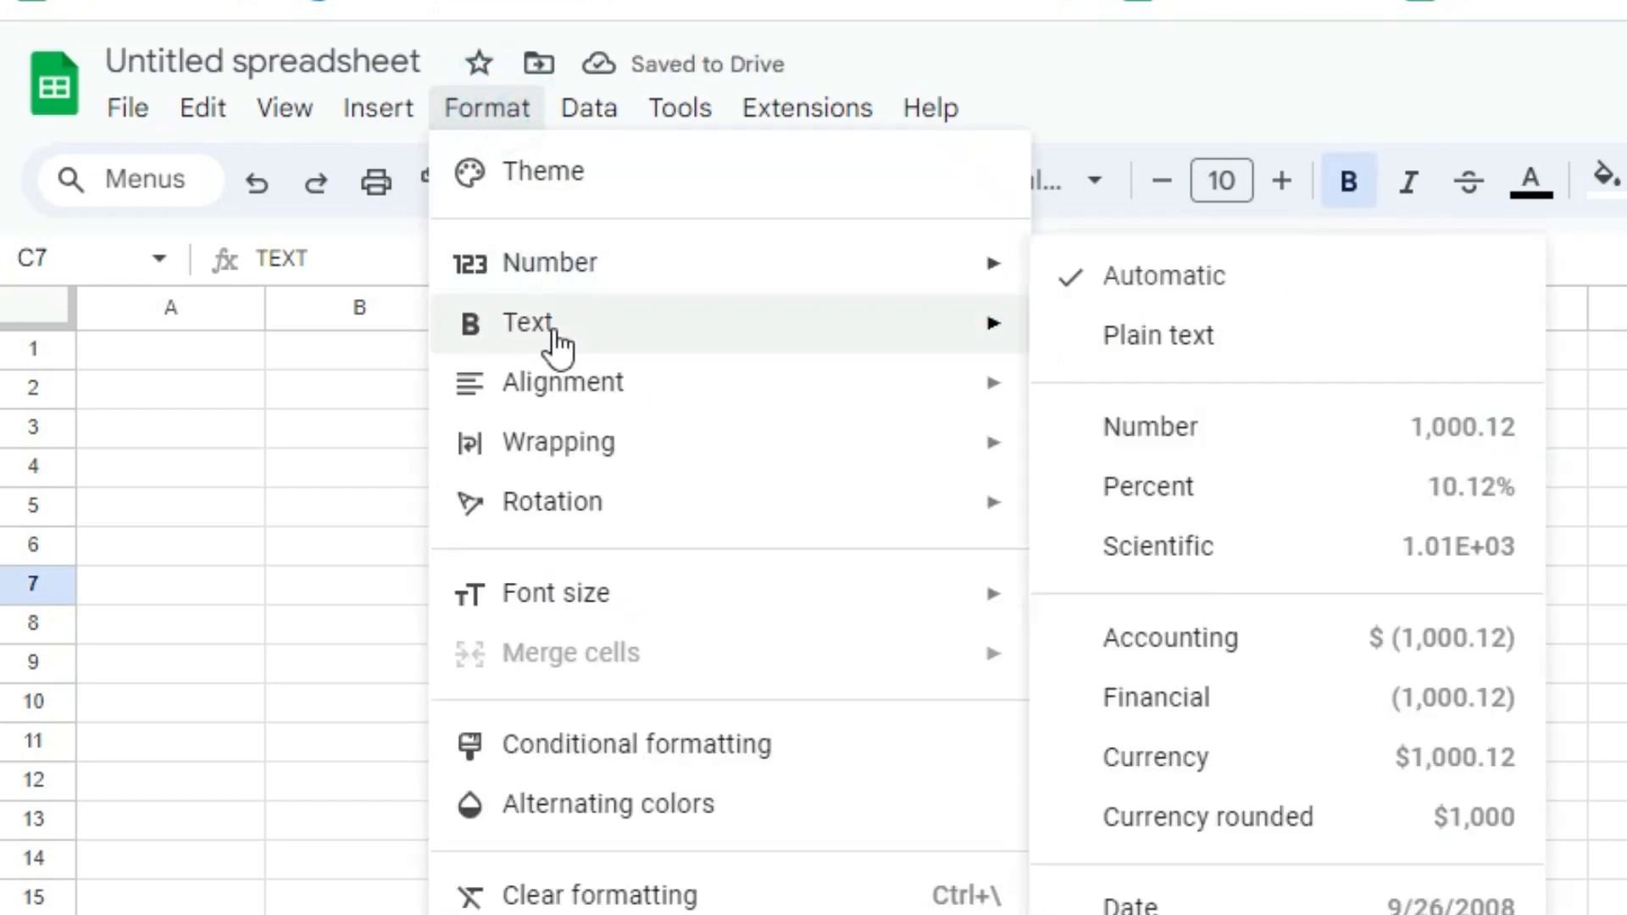
mouse_move(560, 335)
left_click(1130, 398)
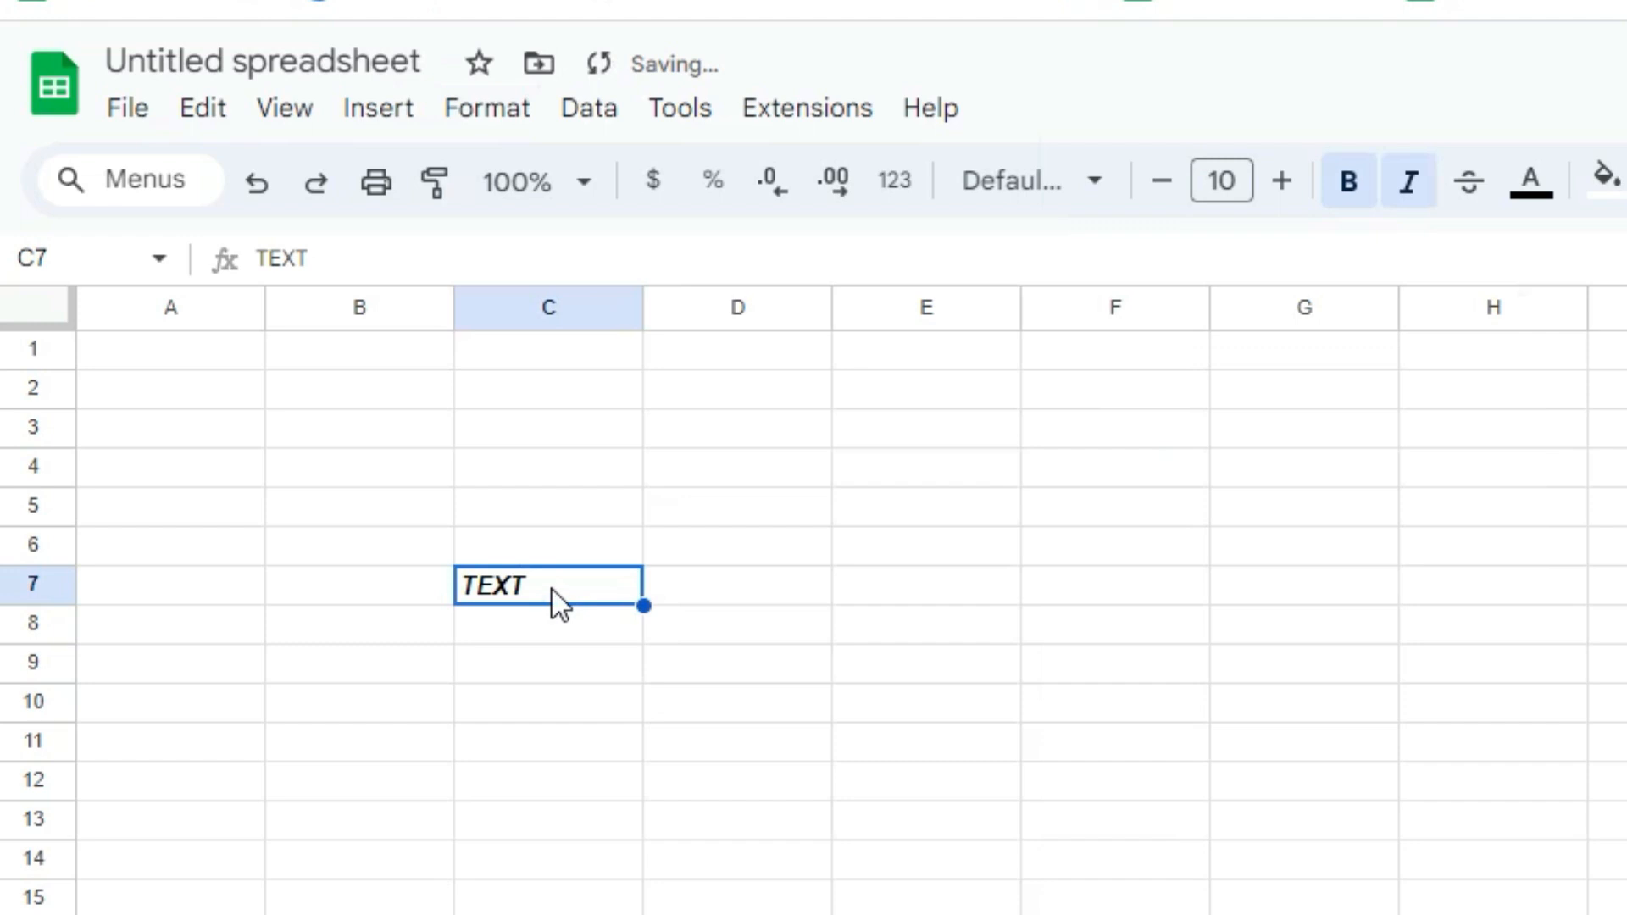
- Add underline and strikethrough formatting to the text in cell C7
left_click(481, 110)
mouse_move(855, 352)
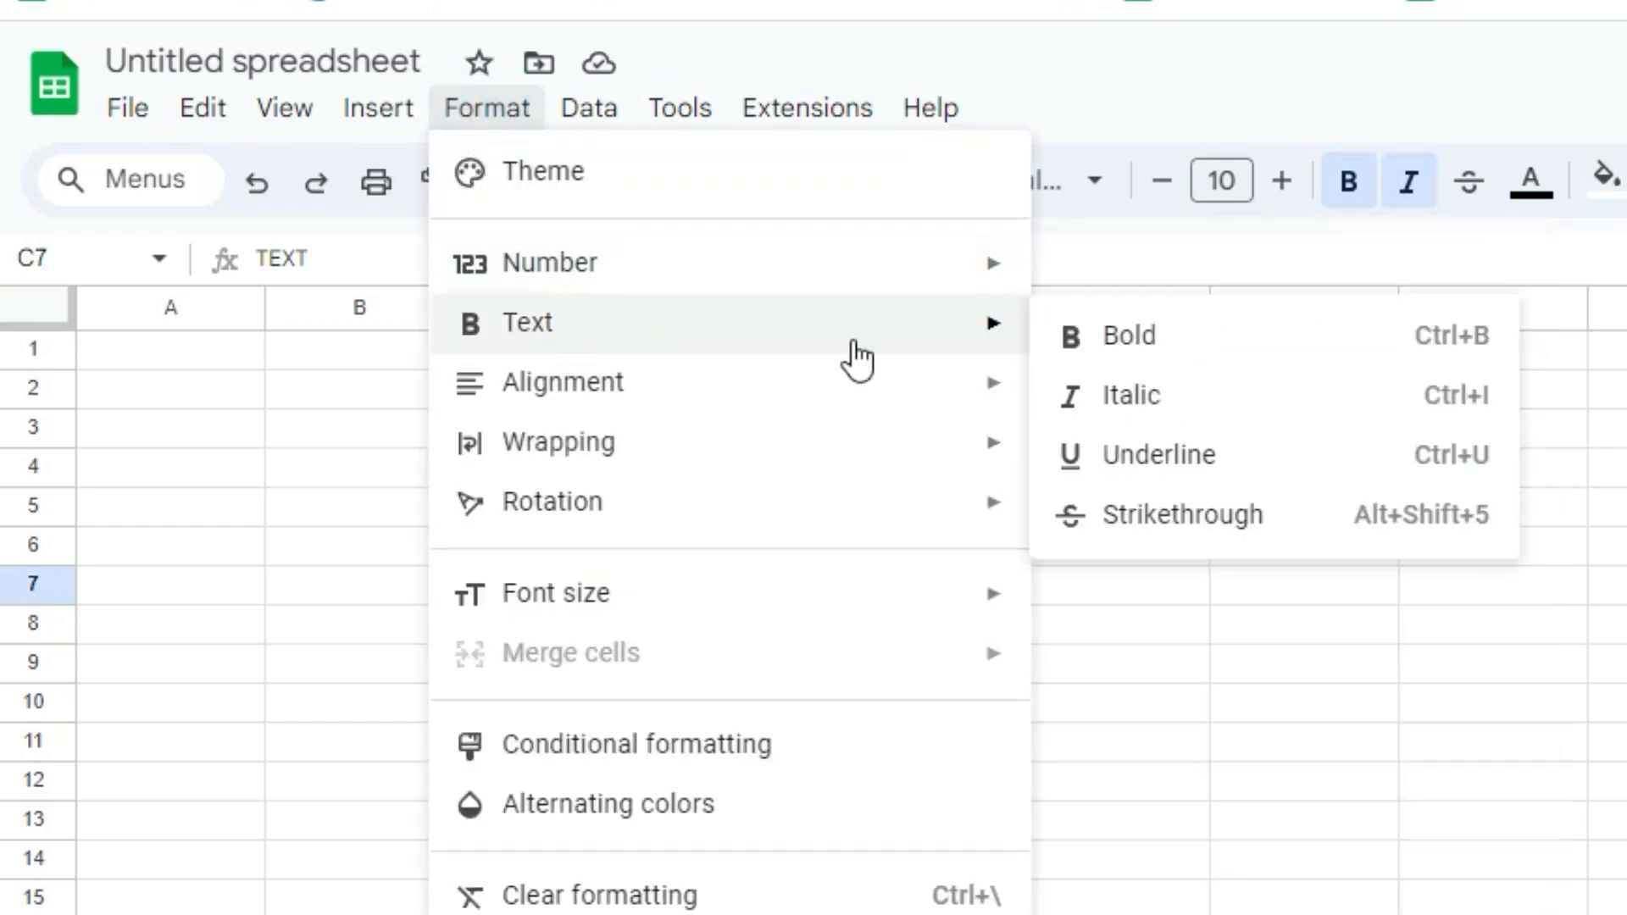
left_click(1169, 455)
left_click(545, 585)
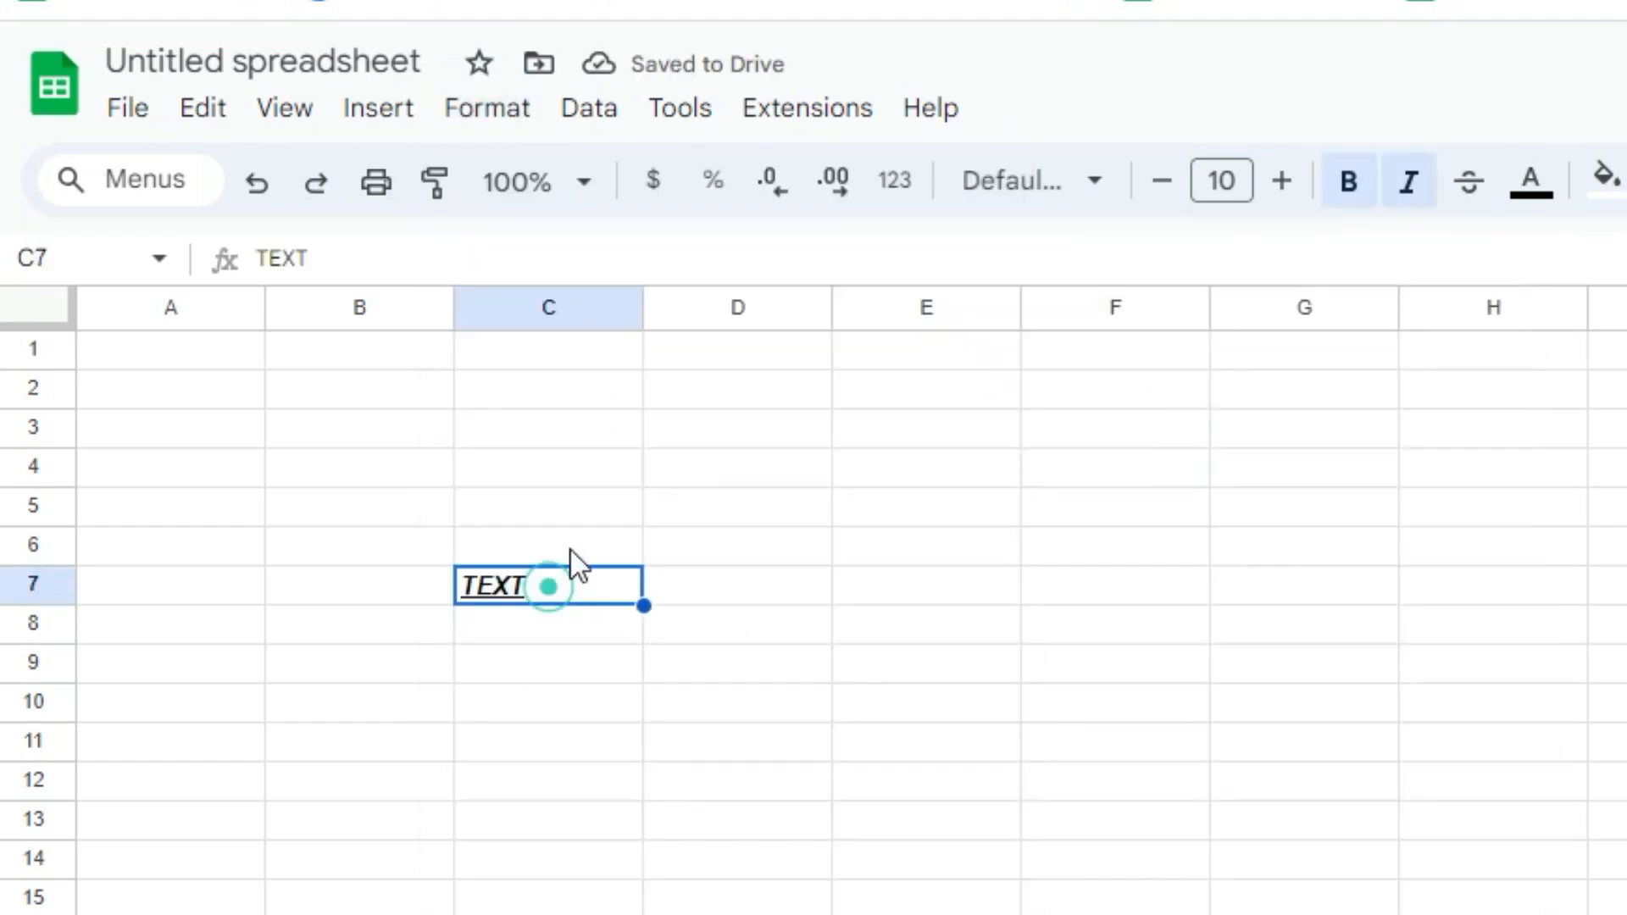
left_click(486, 107)
mouse_move(574, 345)
left_click(1127, 514)
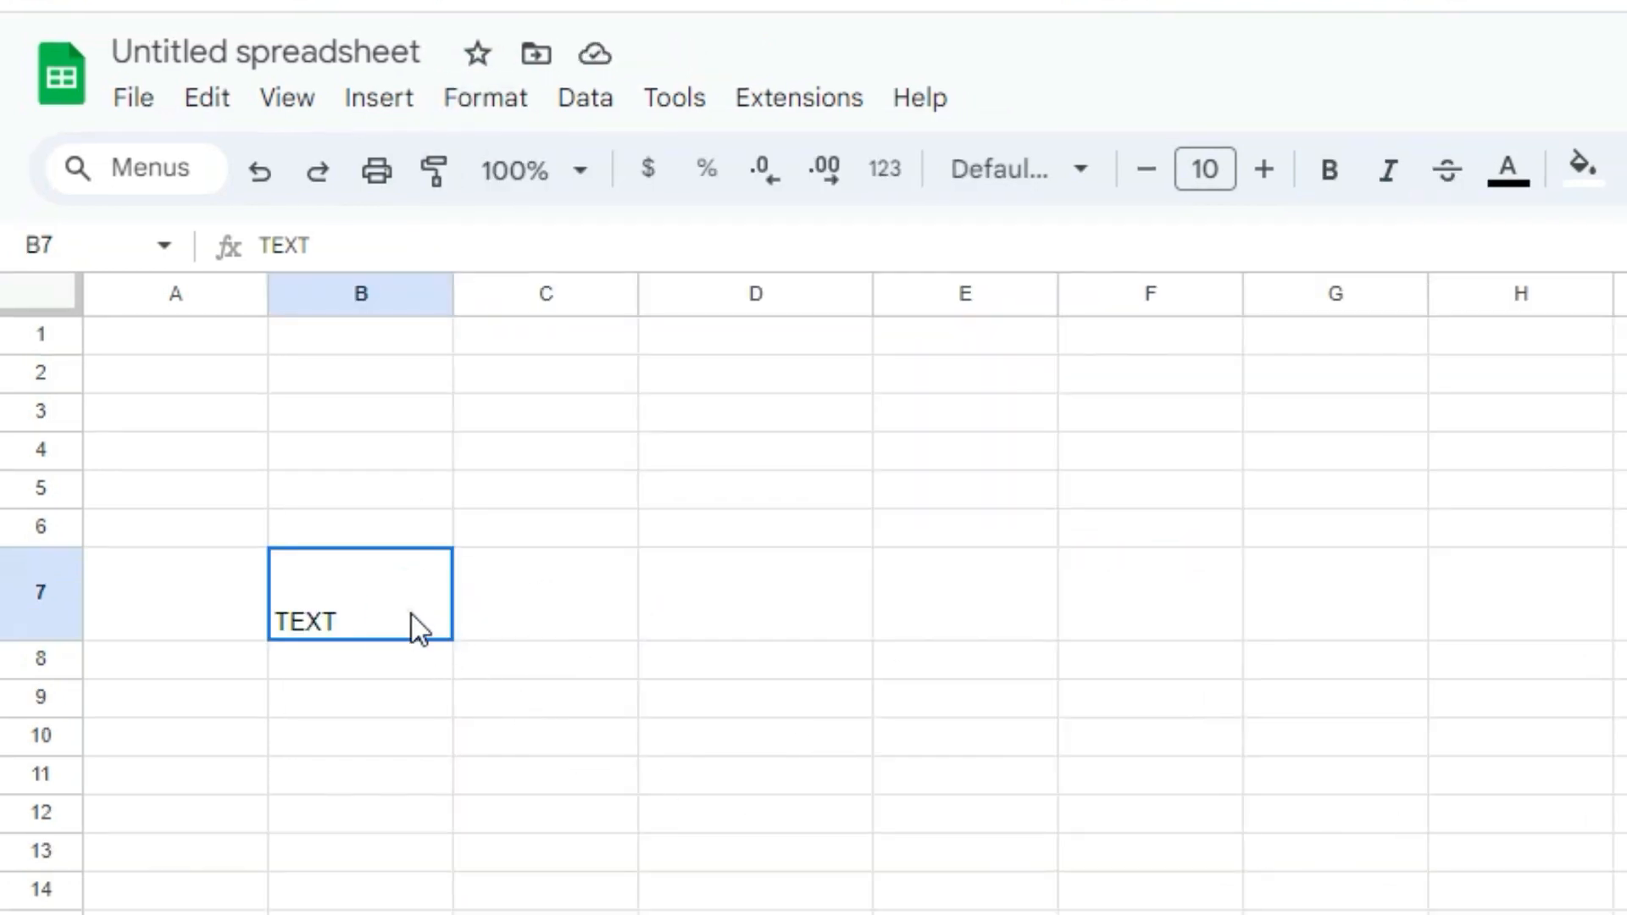
- Center the text in cell B7 horizontally
left_click(496, 108)
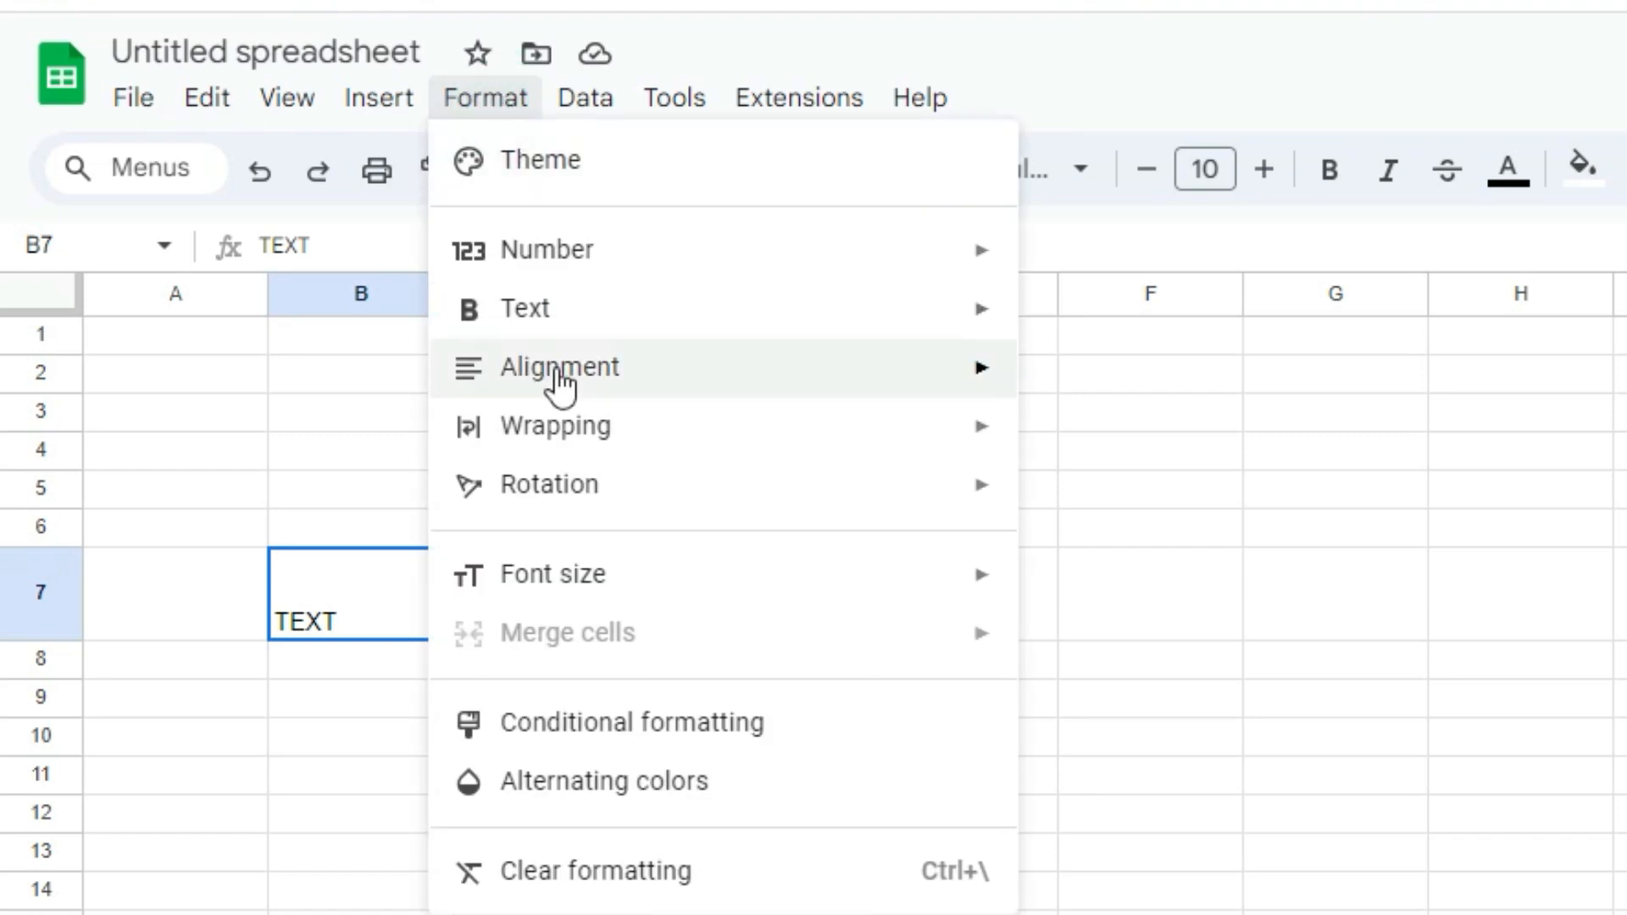
mouse_move(713, 377)
left_click(1129, 441)
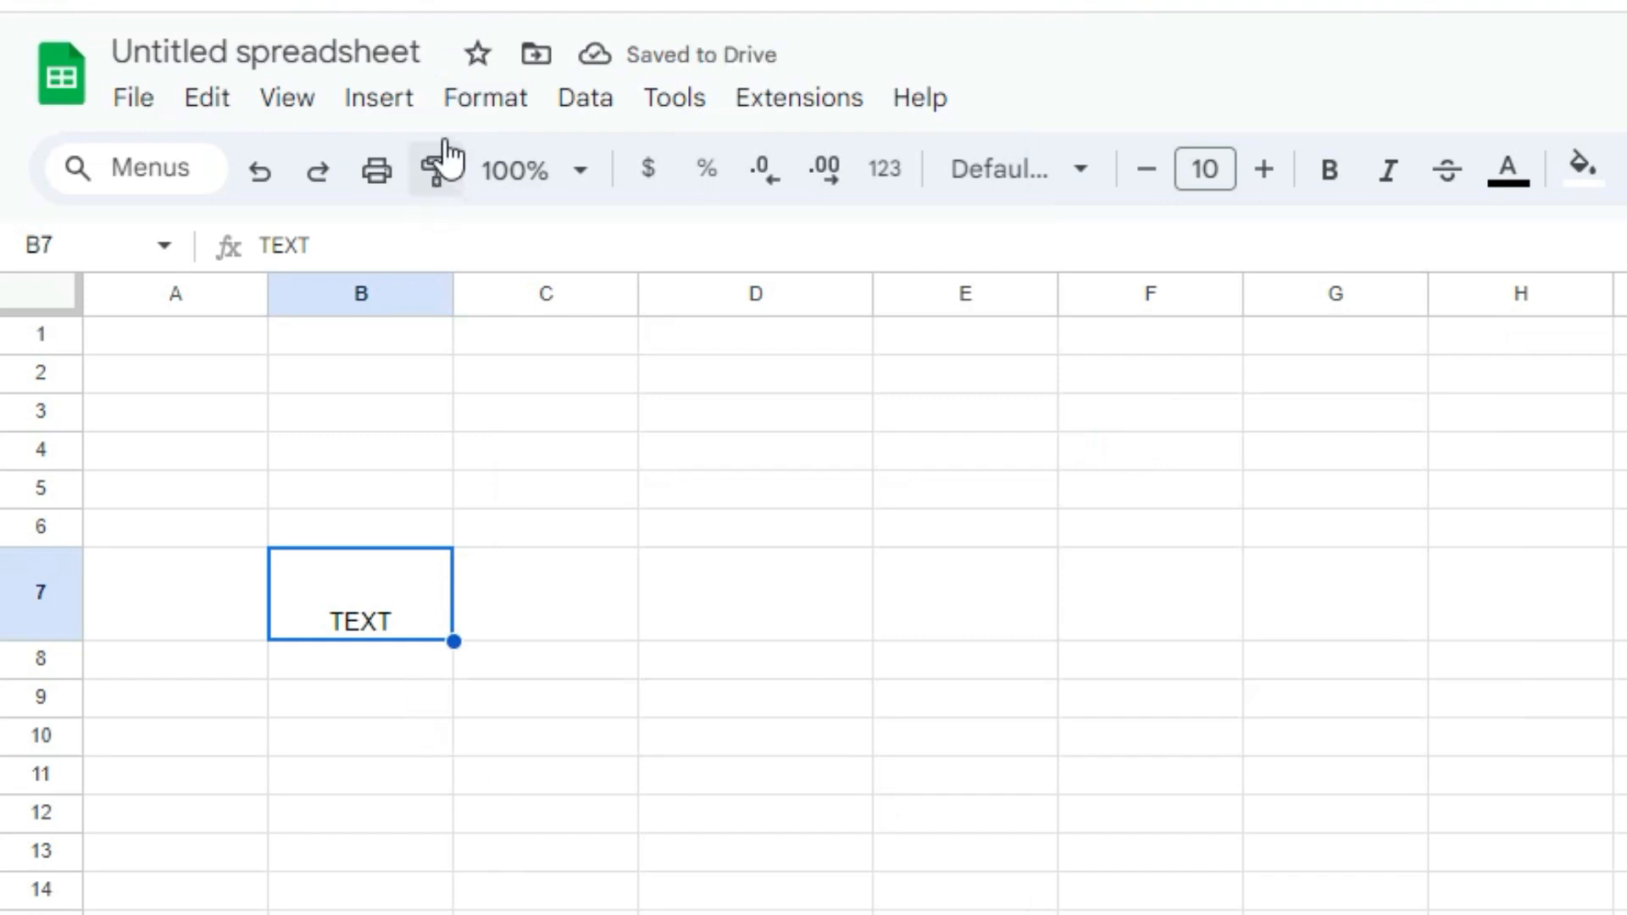
- Align the text in cell B7 to the right side of the cell
left_click(452, 100)
mouse_move(577, 382)
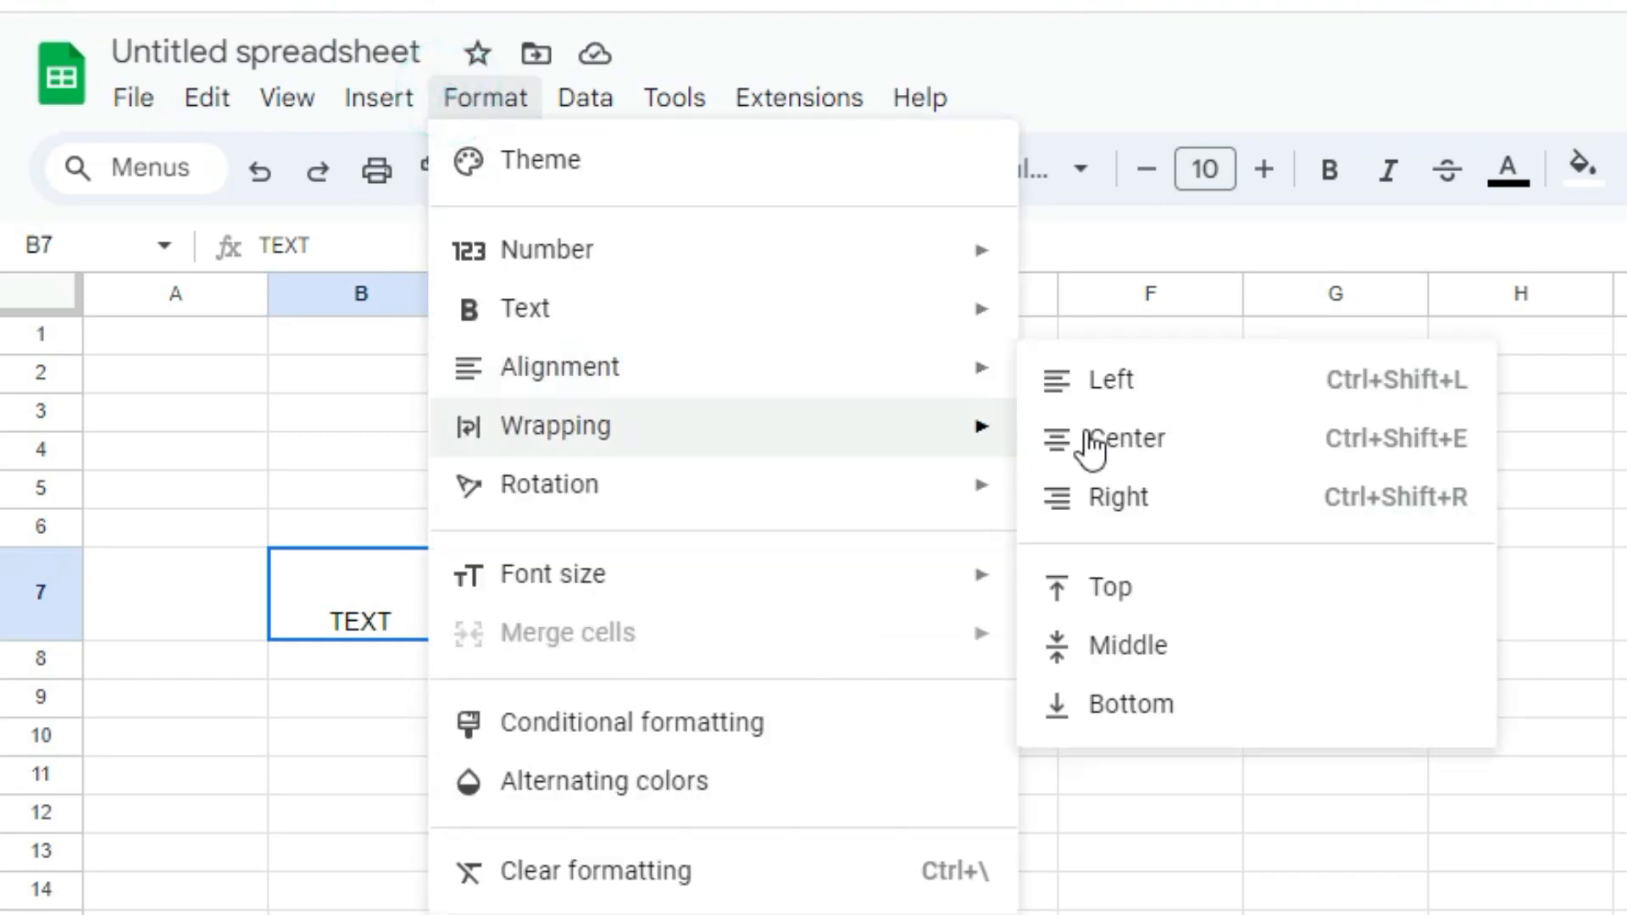
left_click(1134, 497)
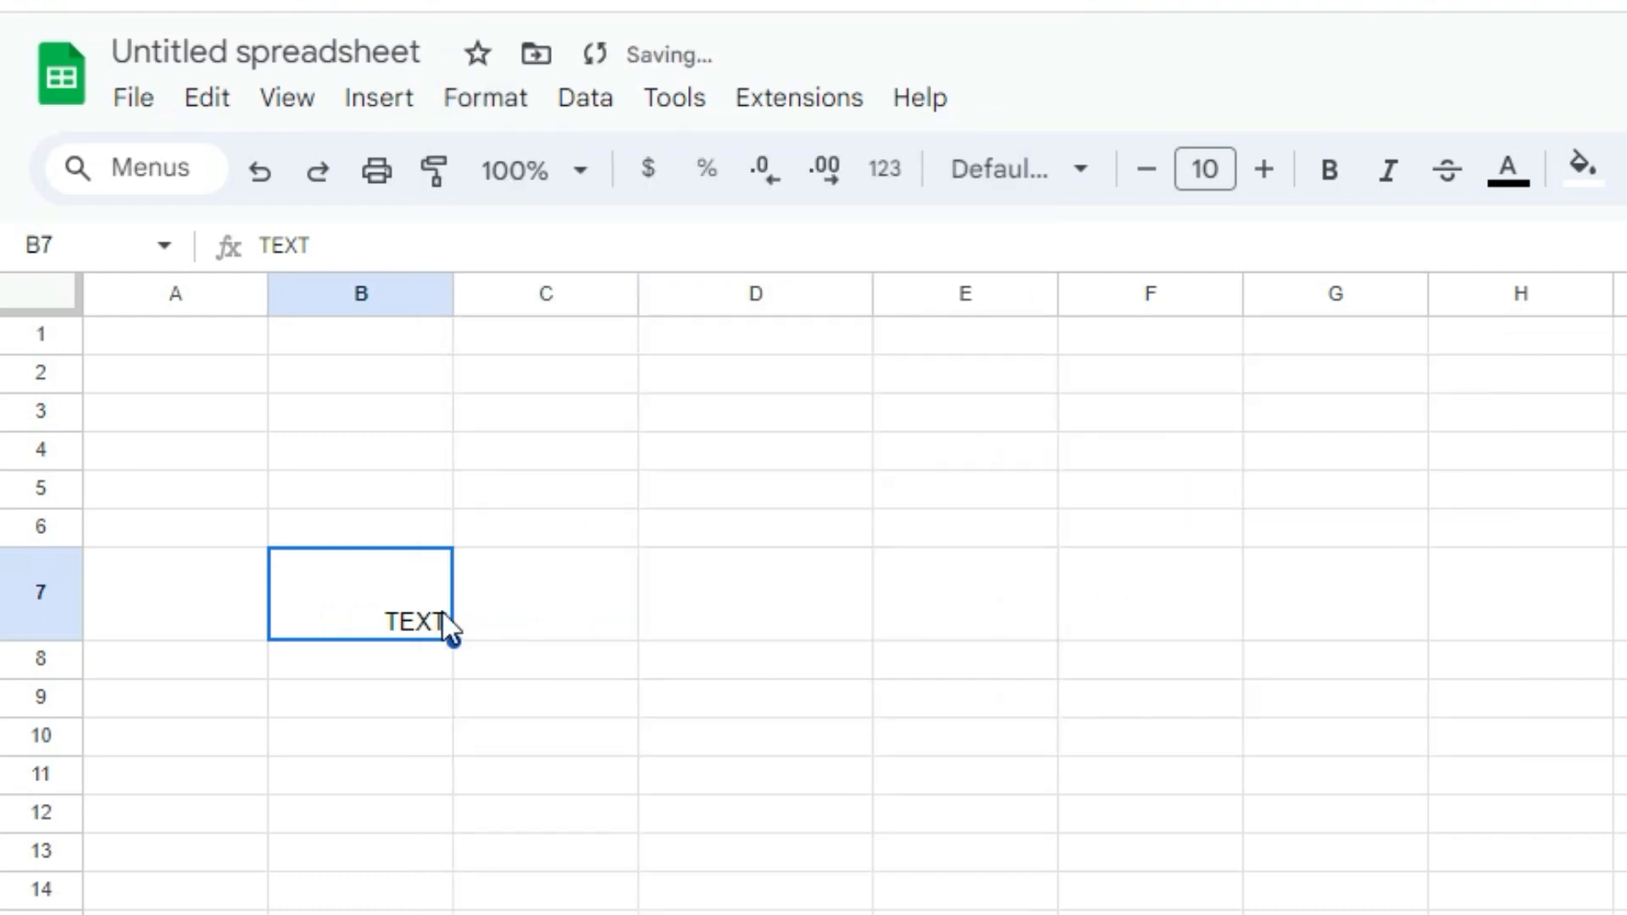
- Try the top and middle vertical alignments on the text in cell B7
left_click(487, 97)
mouse_move(932, 426)
mouse_move(780, 374)
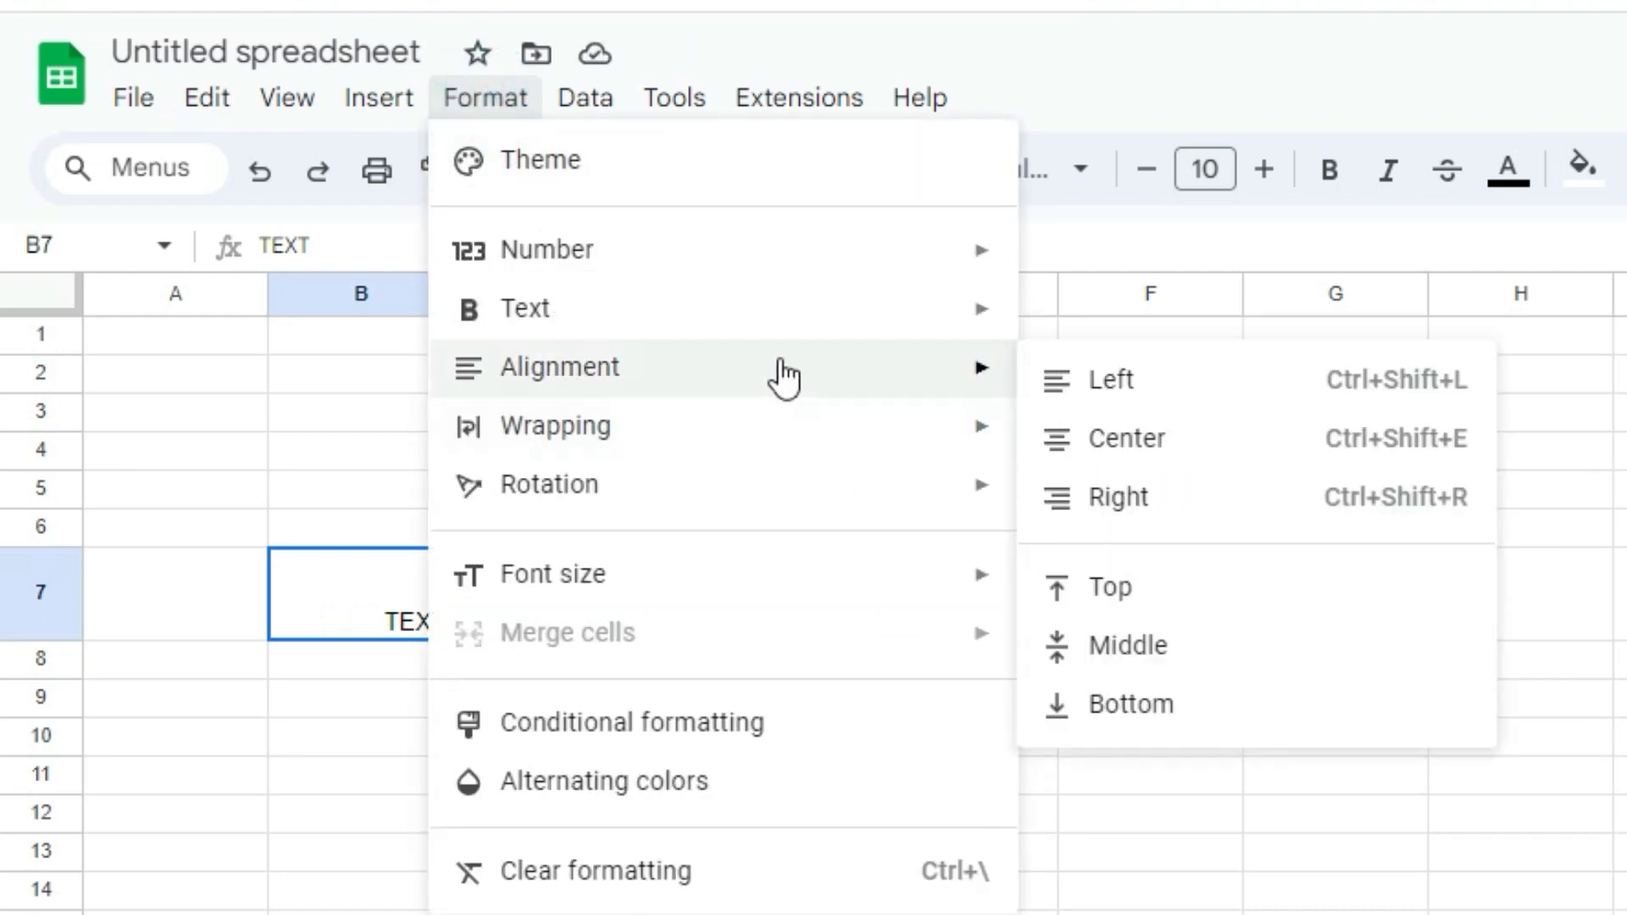
left_click(1120, 587)
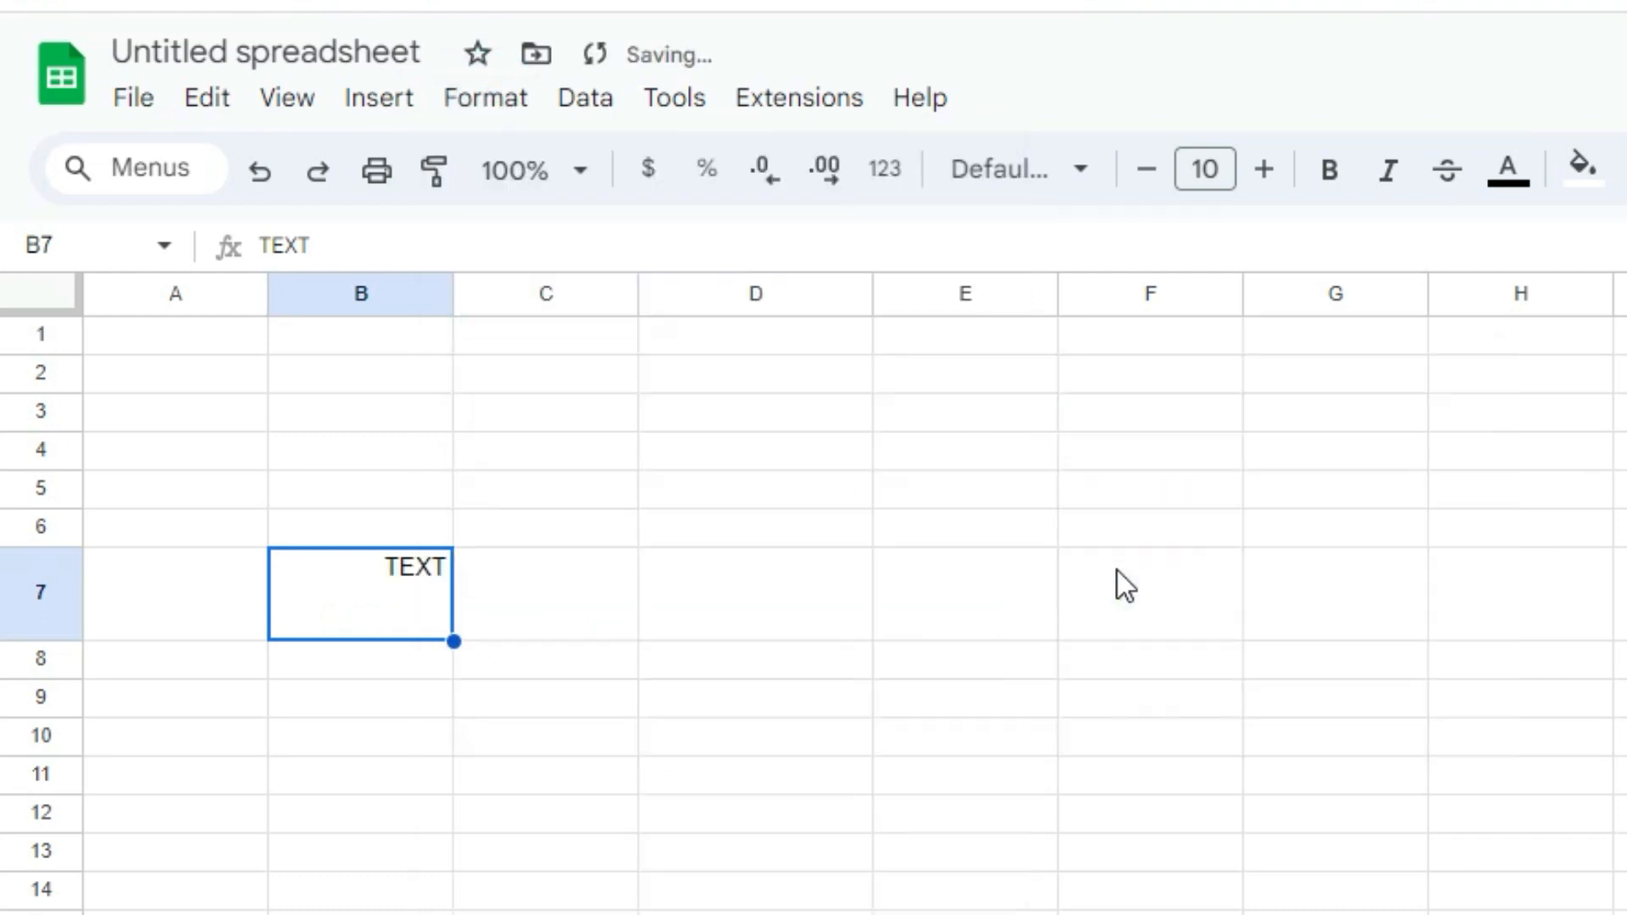
left_click(486, 98)
mouse_move(556, 374)
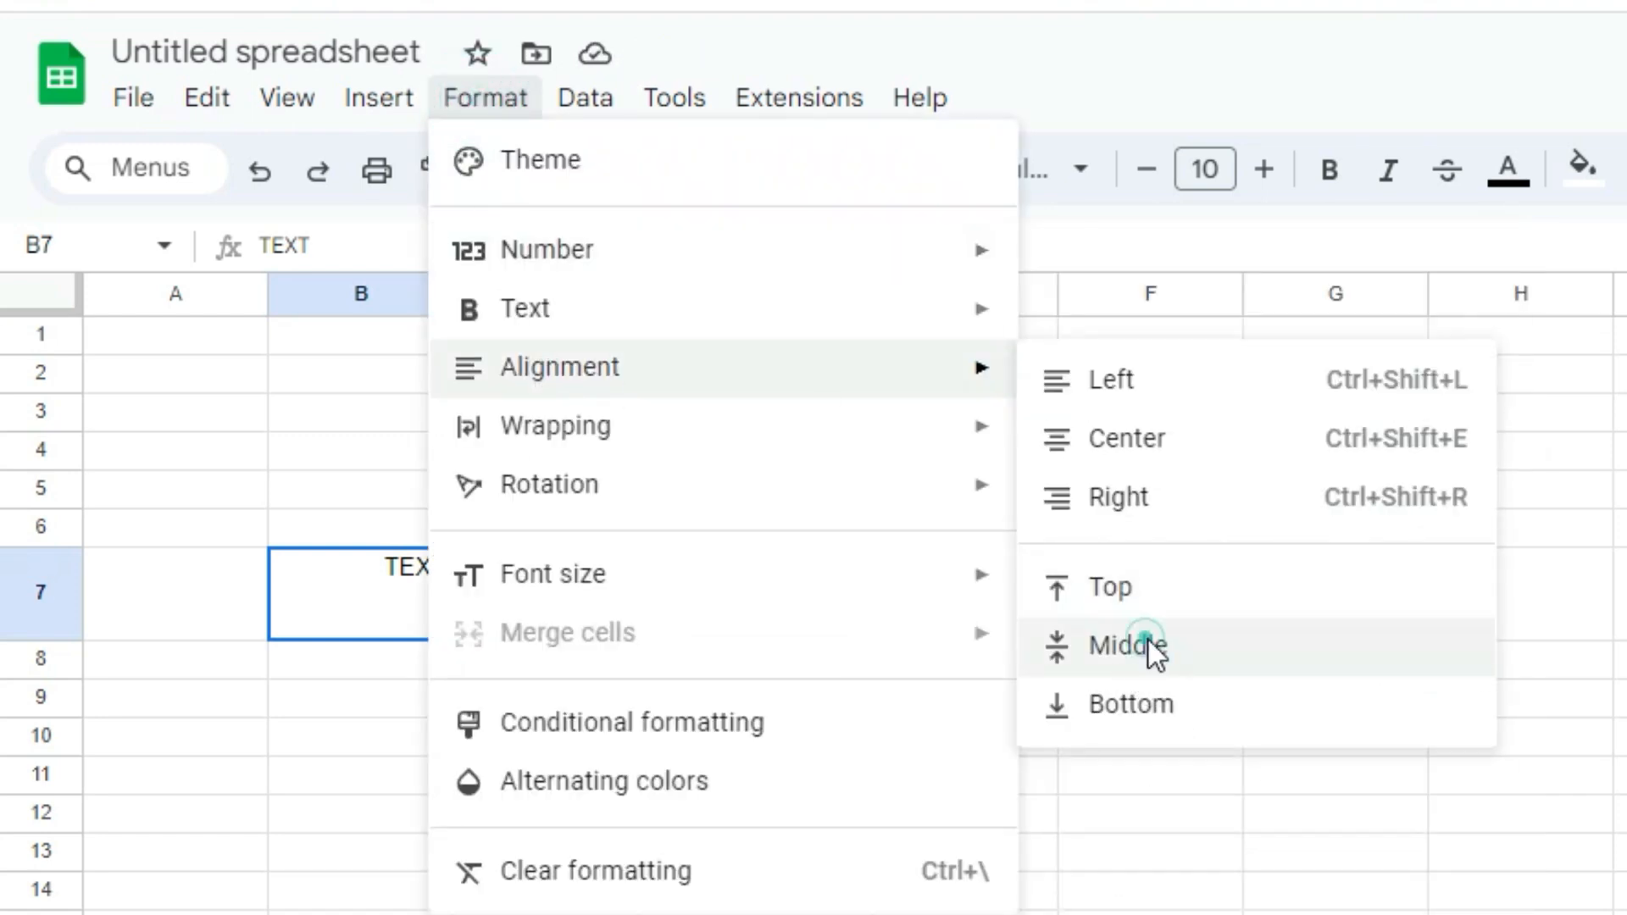
left_click(1150, 649)
- Align the text in cell B7 vertically to the bottom of the cell
left_click(486, 97)
mouse_move(563, 367)
left_click(1115, 703)
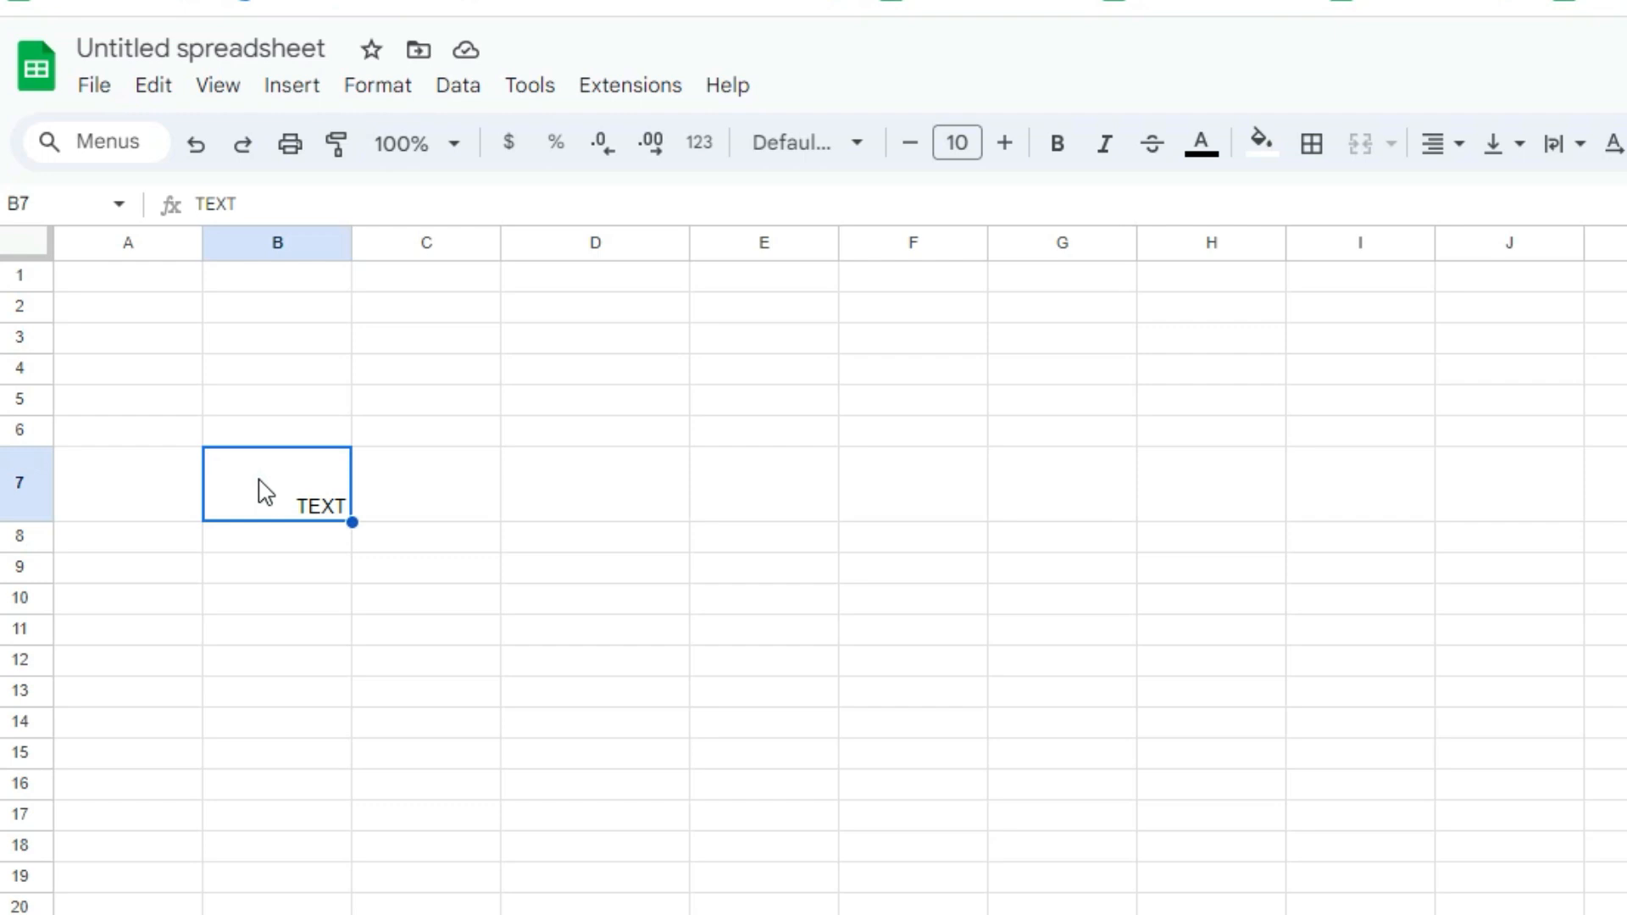
- Try red, light yellow and blue as the fill color of cell B7
left_click(1263, 157)
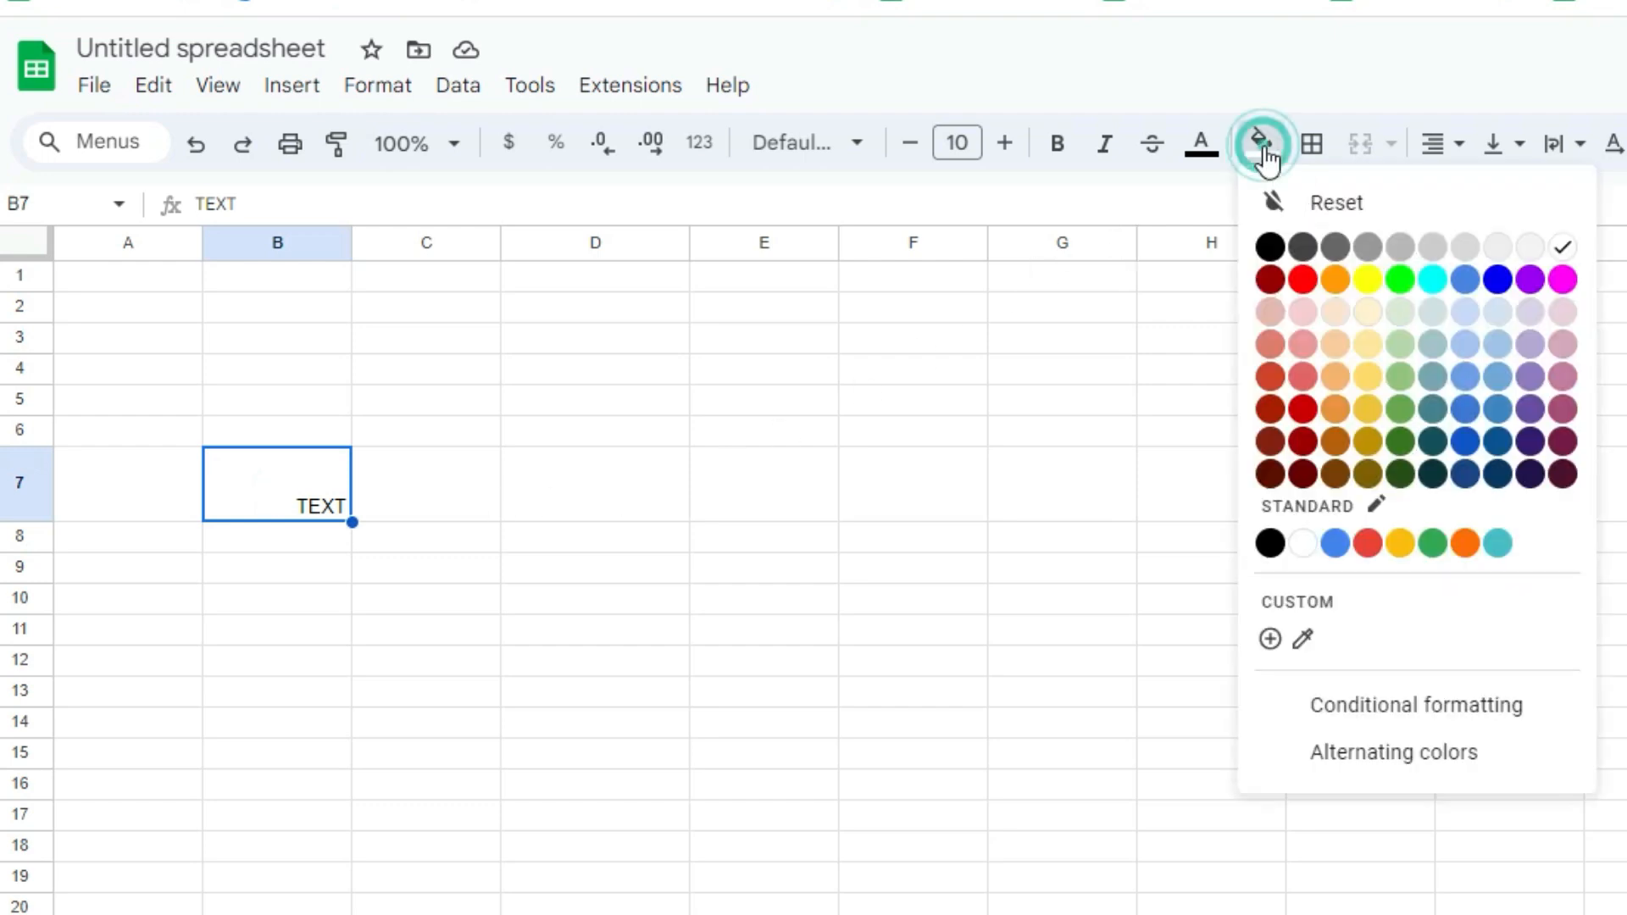
left_click(1306, 282)
left_click(1263, 144)
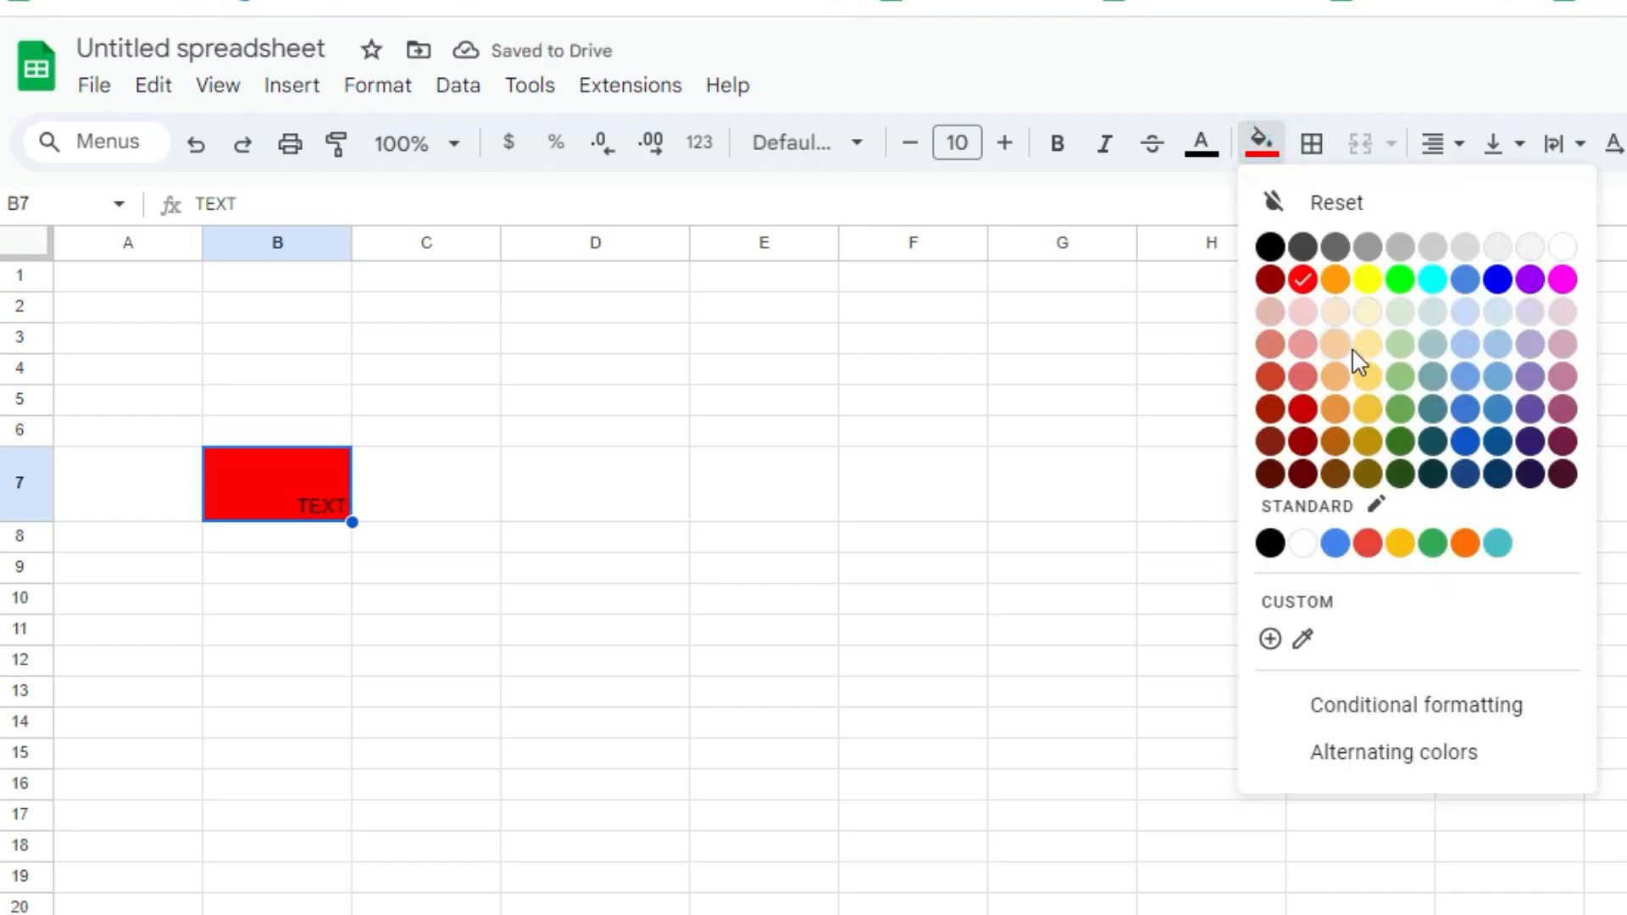
left_click(1364, 345)
left_click(1261, 145)
left_click(1455, 405)
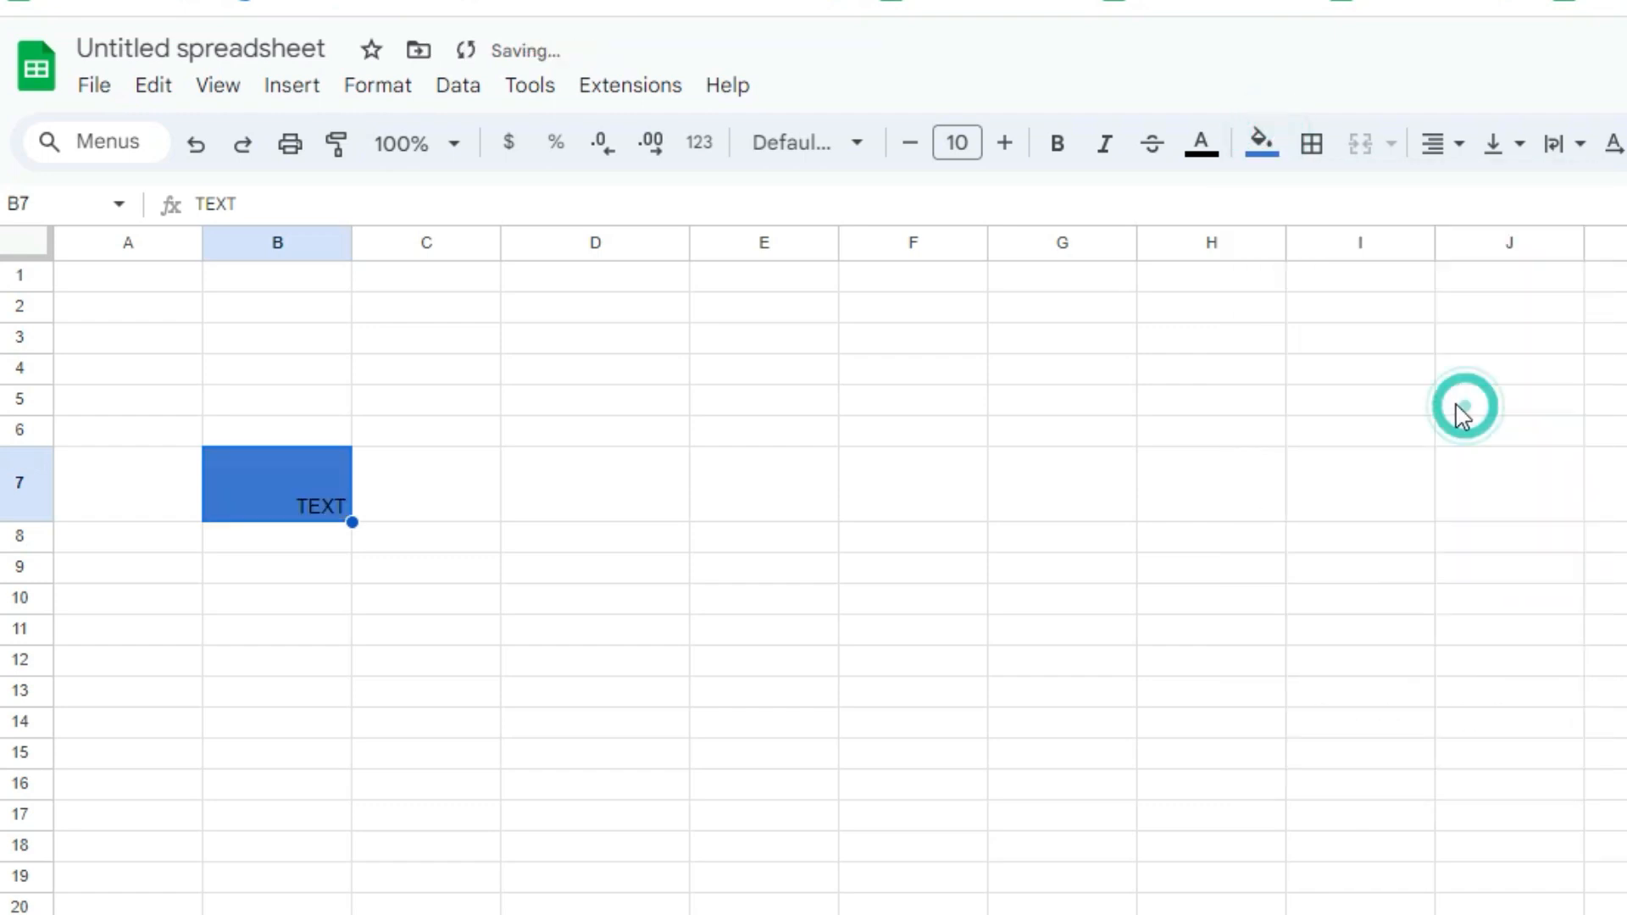
- Fill cell B7 with a dark brownish red
left_click(1267, 151)
left_click(1275, 434)
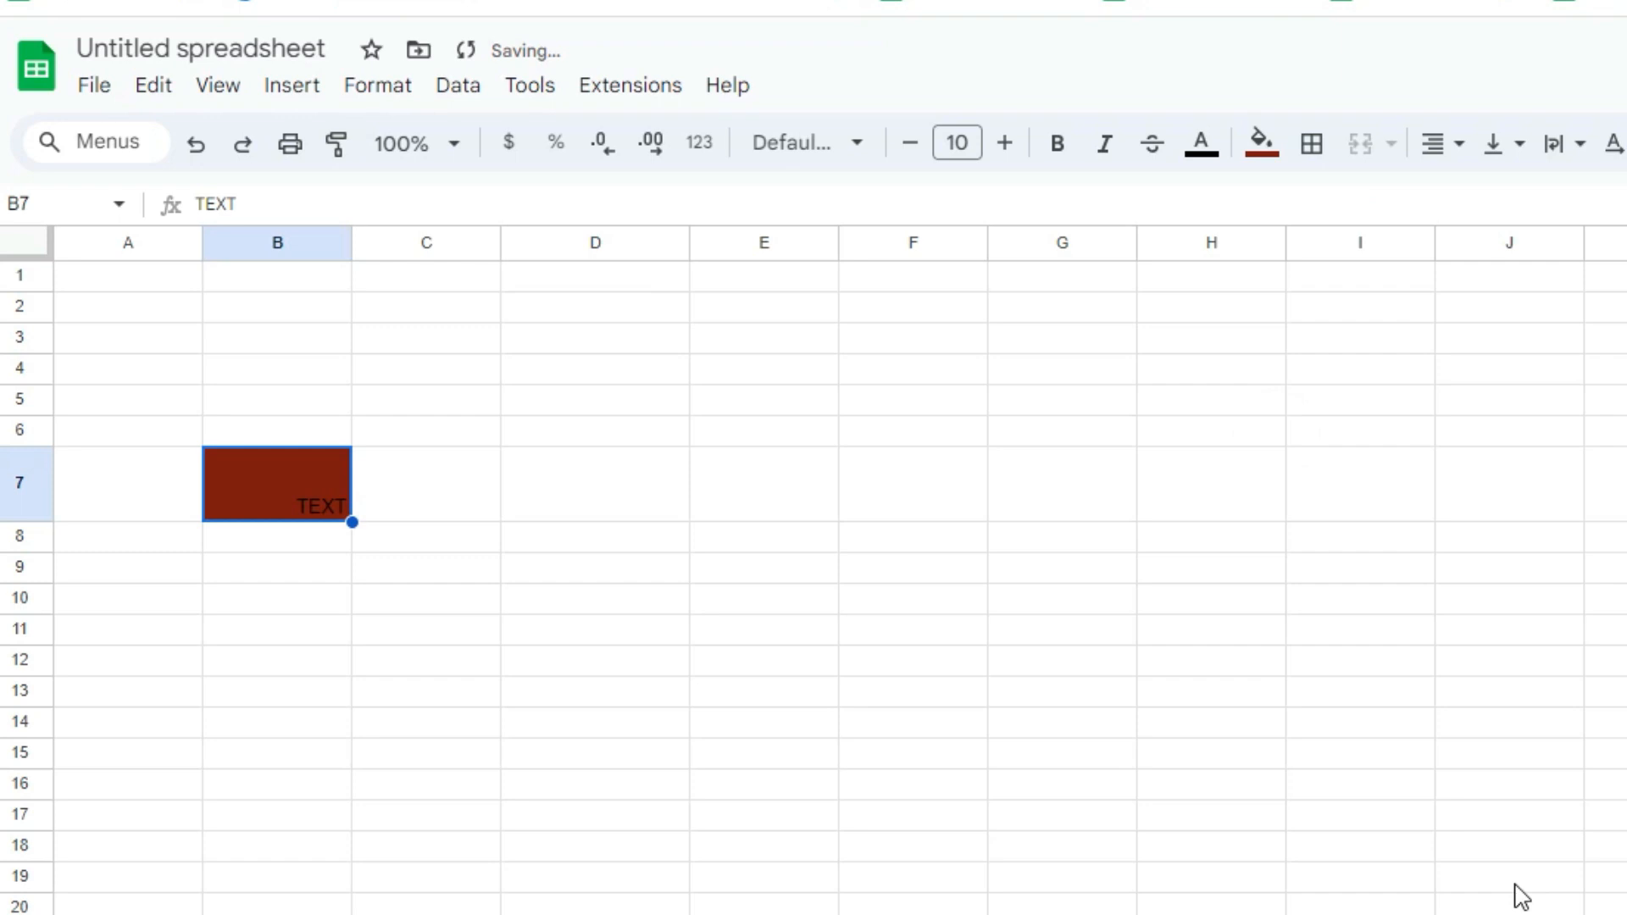
- Apply all borders to the single cell G7 in row 7
left_click(734, 526)
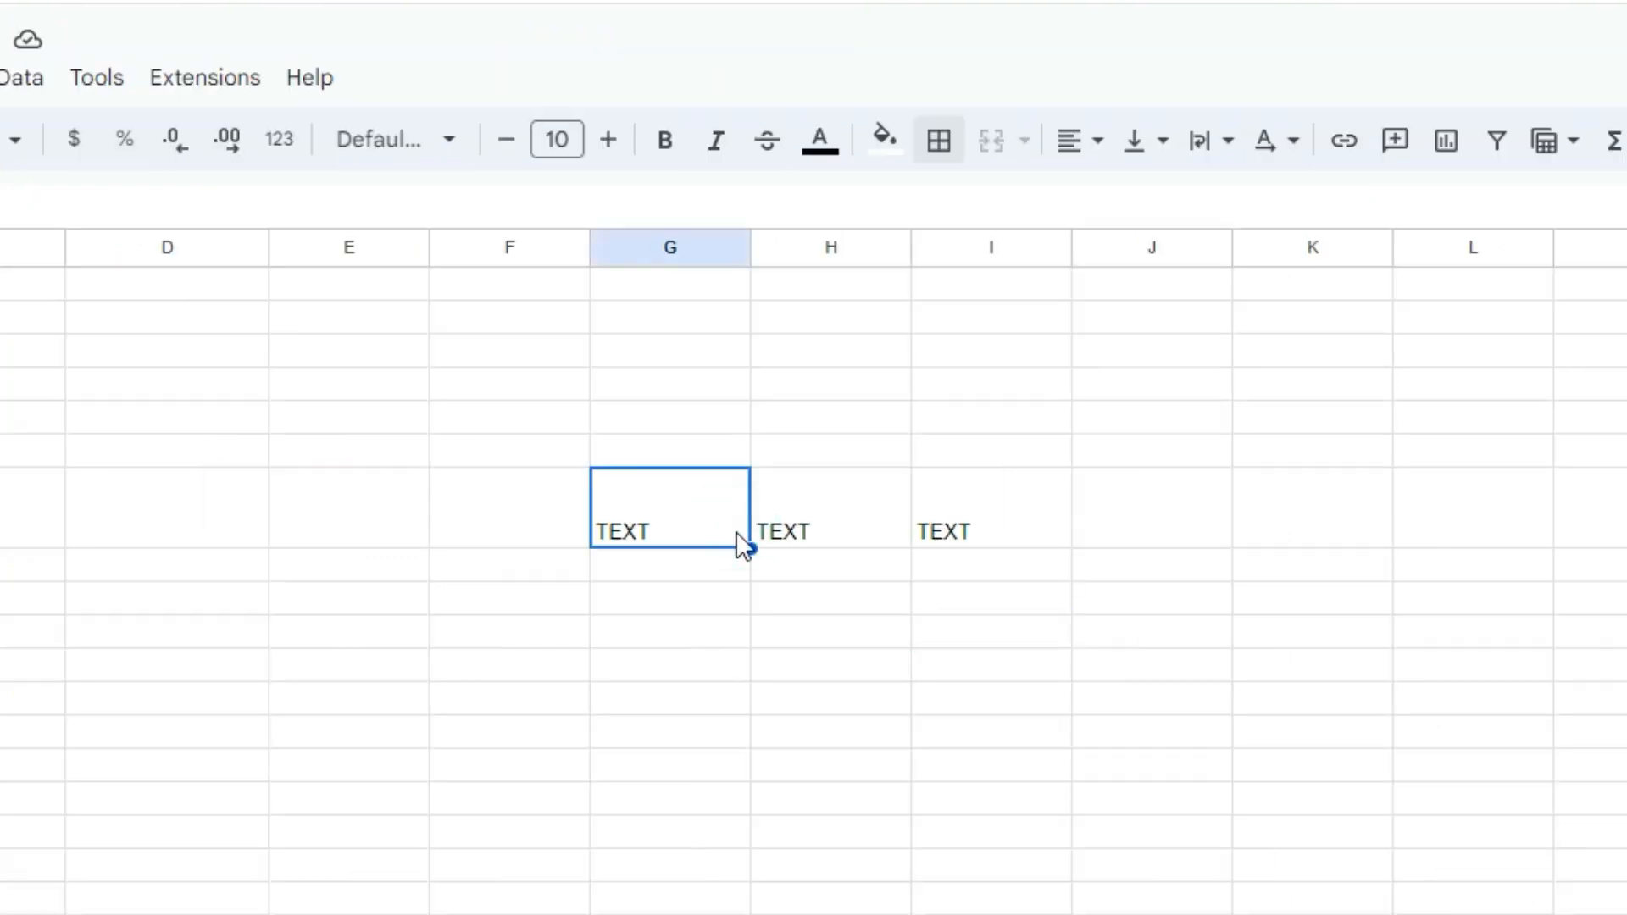
left_click(946, 152)
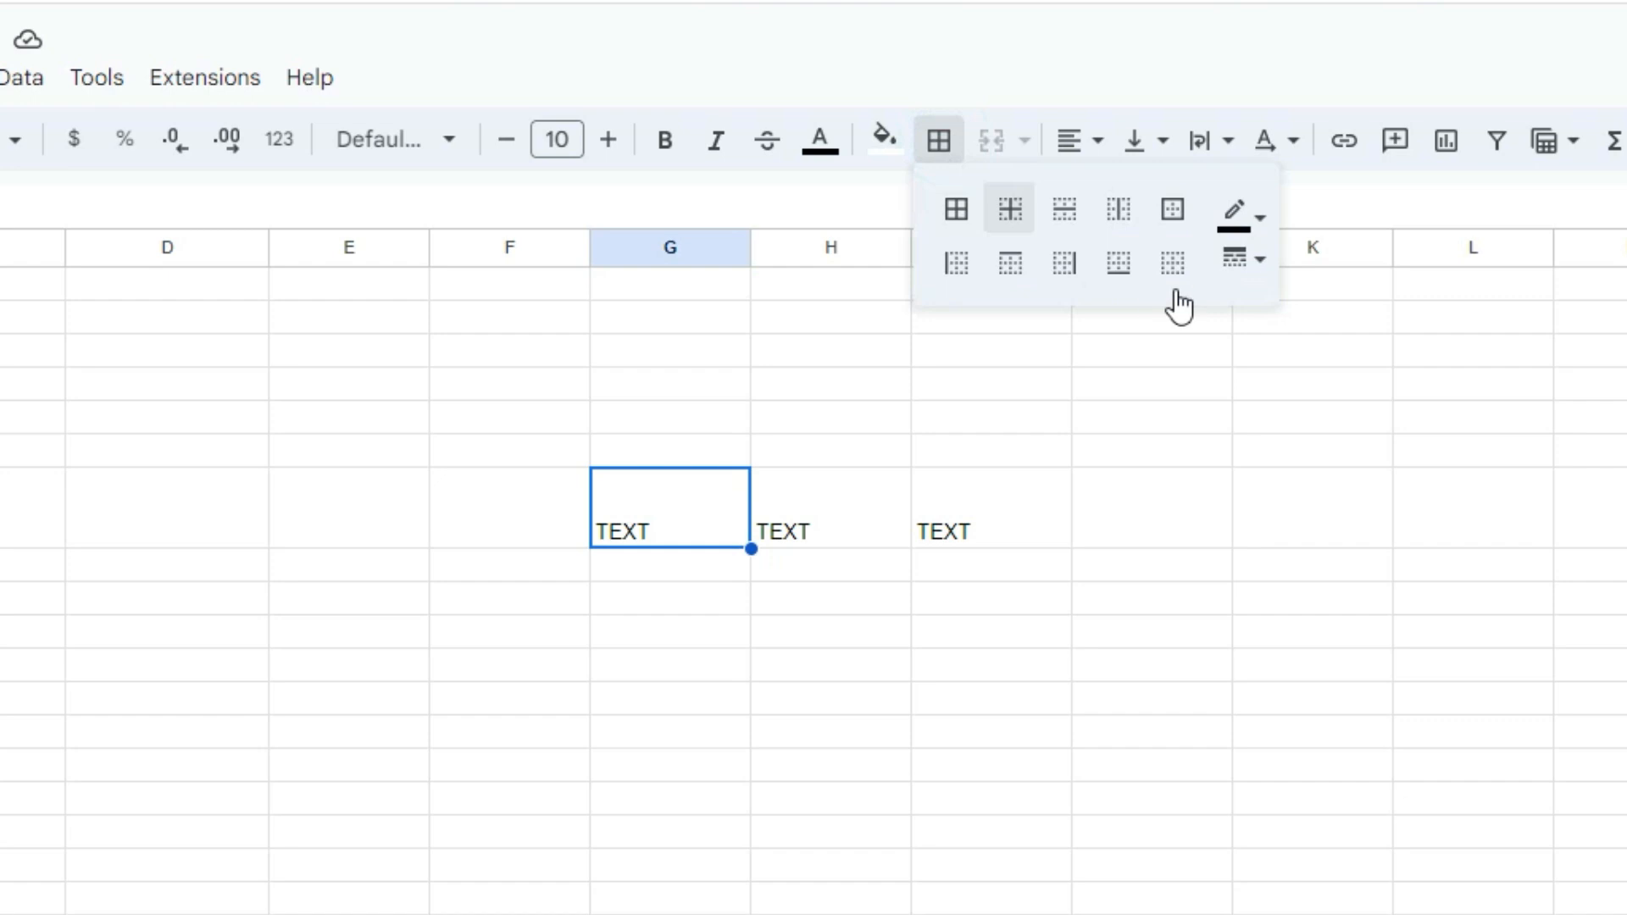
left_click(955, 211)
left_click(788, 516)
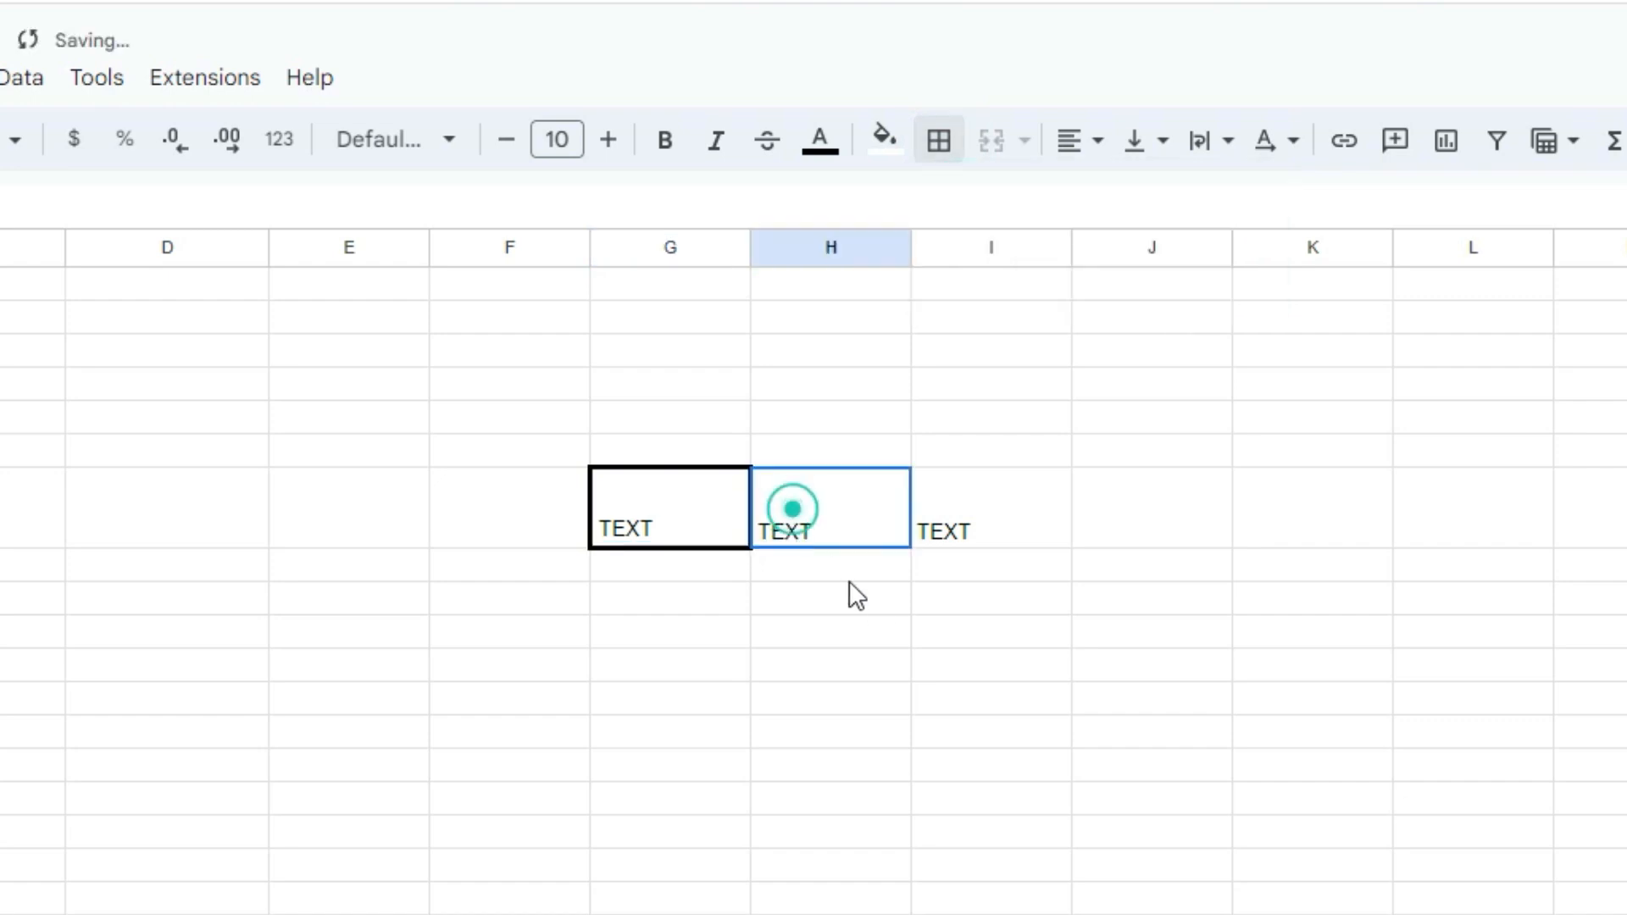
- Apply all borders to the three text cells G7 to I7
left_click_drag(706, 506, 971, 496)
left_click(939, 140)
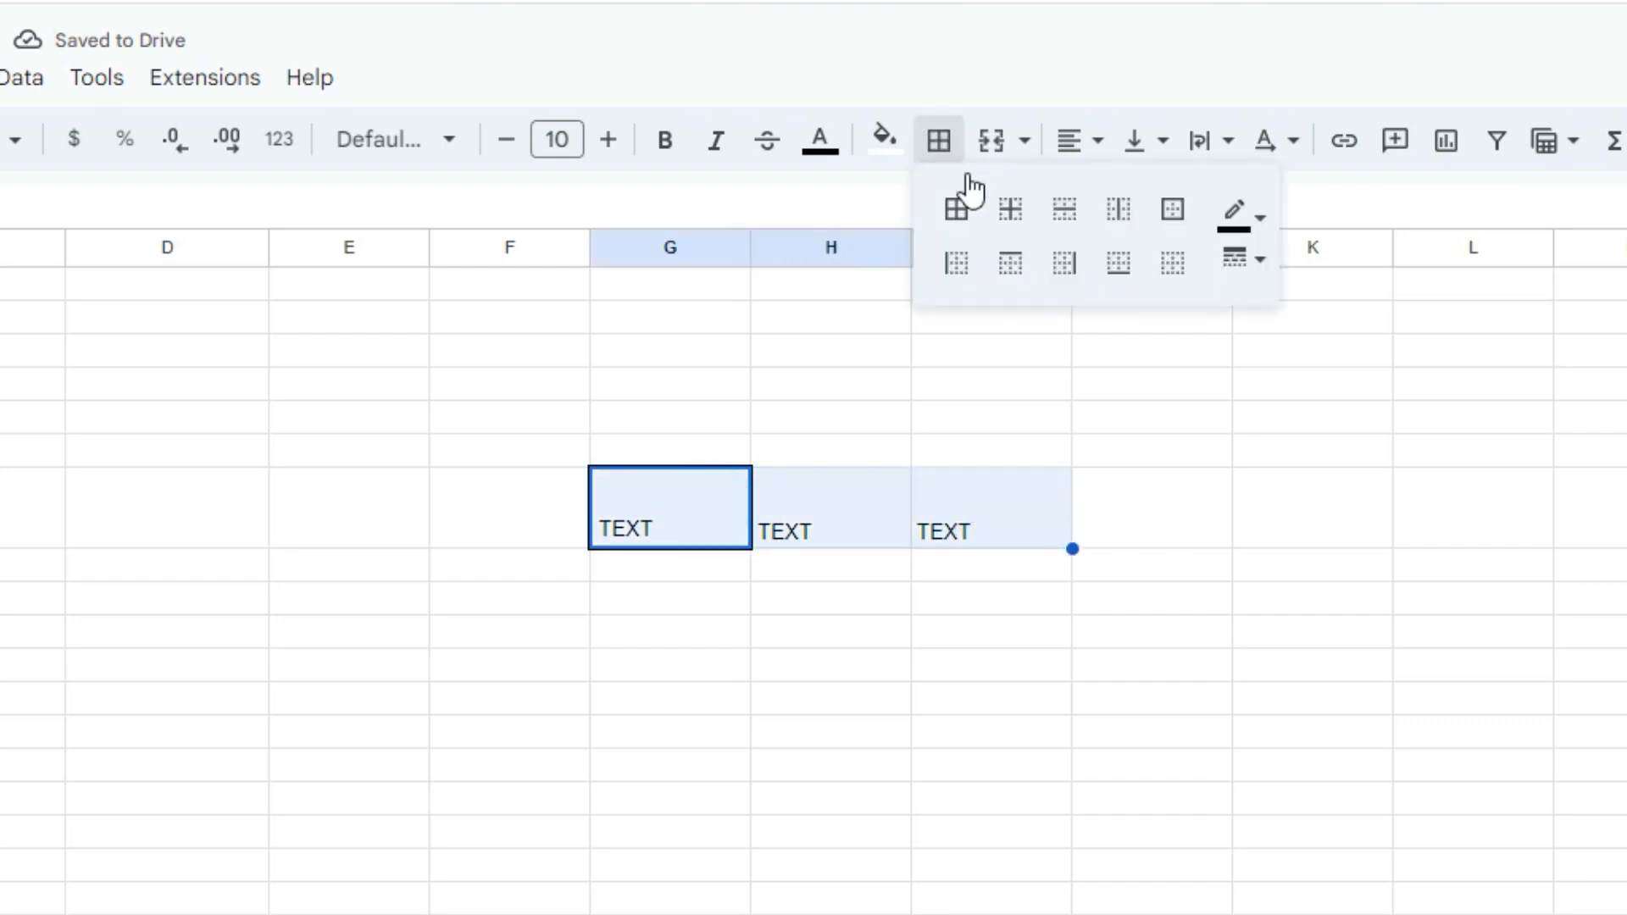
left_click(958, 213)
left_click(1021, 566)
- Change the border style to a thin solid line and apply all borders to cells G7 to I7
left_click_drag(719, 526, 991, 521)
left_click(938, 140)
left_click(1250, 261)
left_click(1289, 313)
left_click_drag(697, 508, 975, 525)
left_click(938, 140)
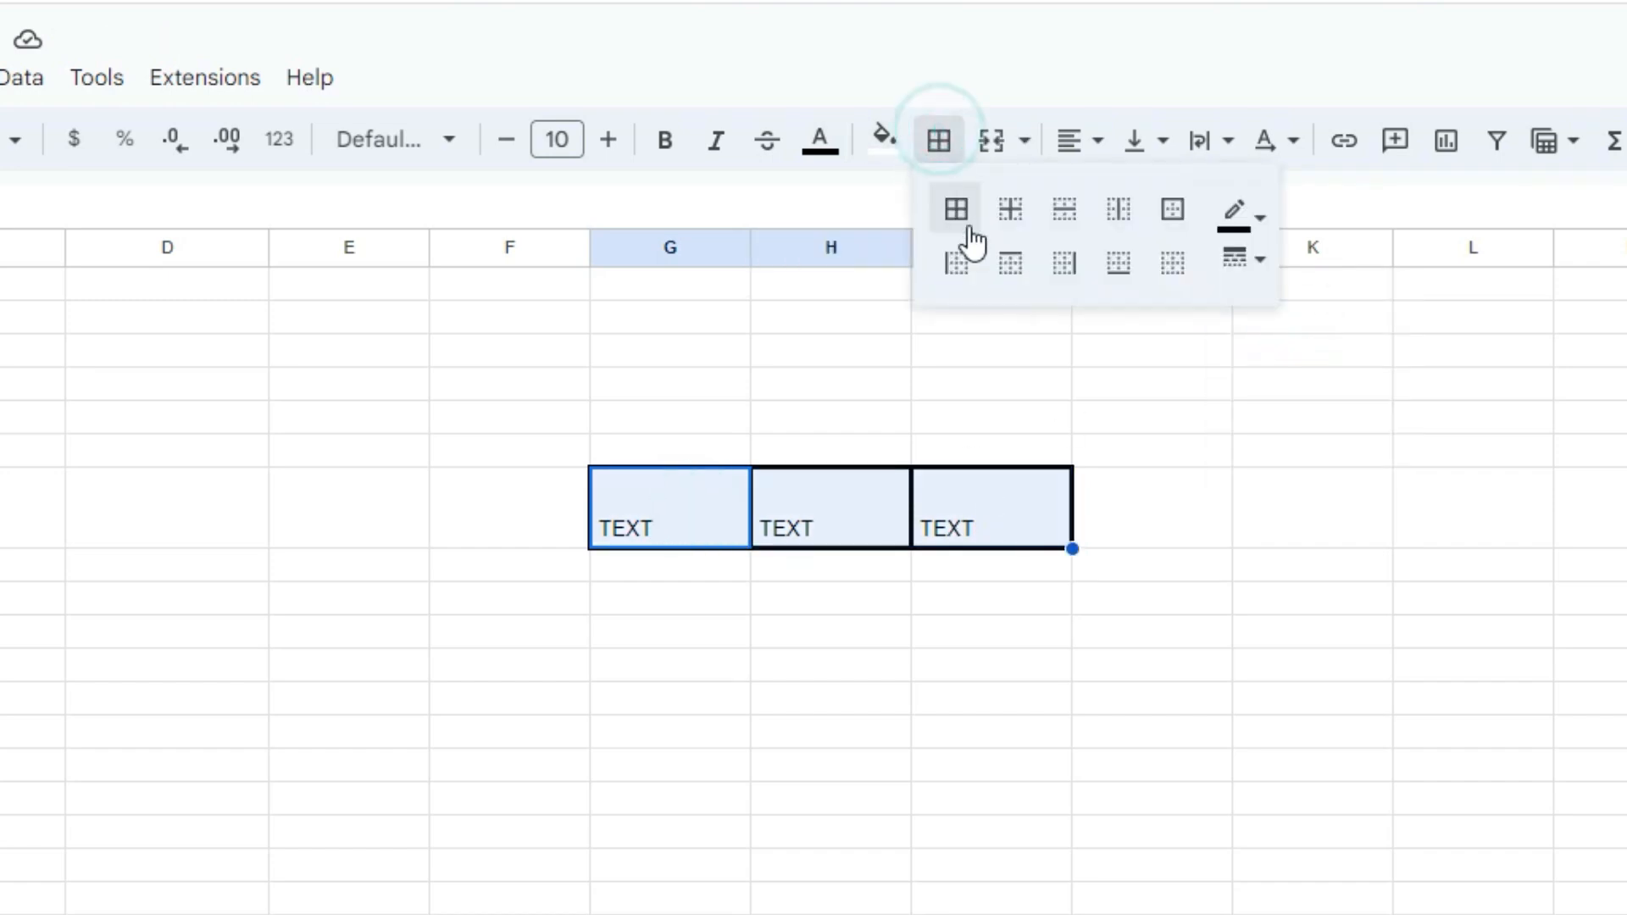
left_click(956, 209)
left_click(963, 524)
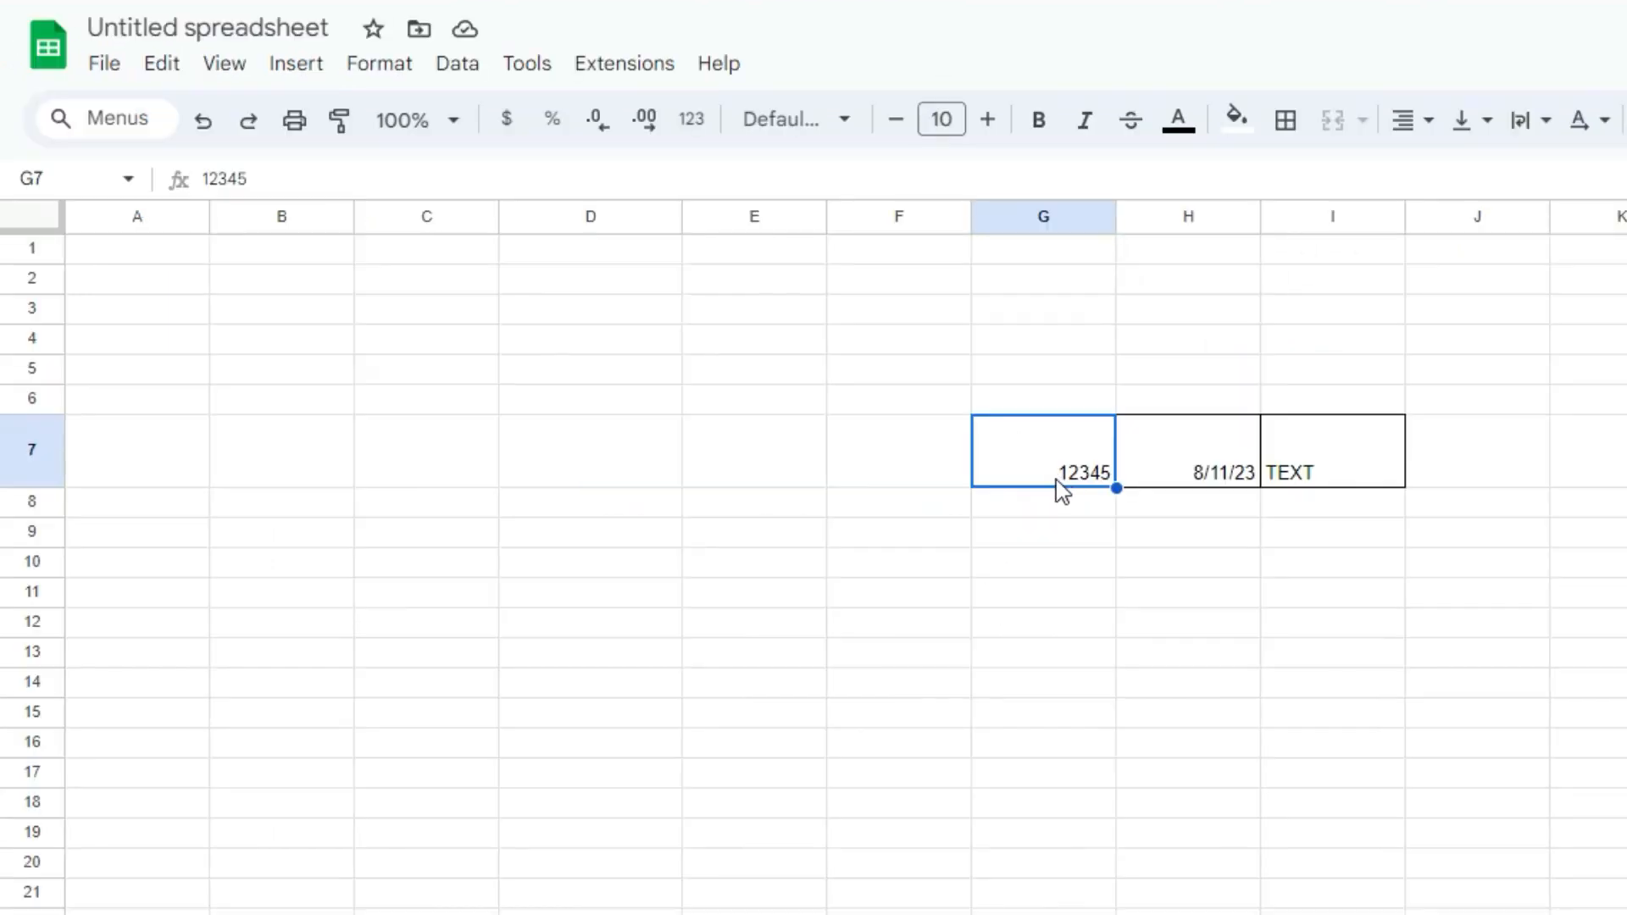
- Format the number in cell G7 as Percent
left_click(1057, 459)
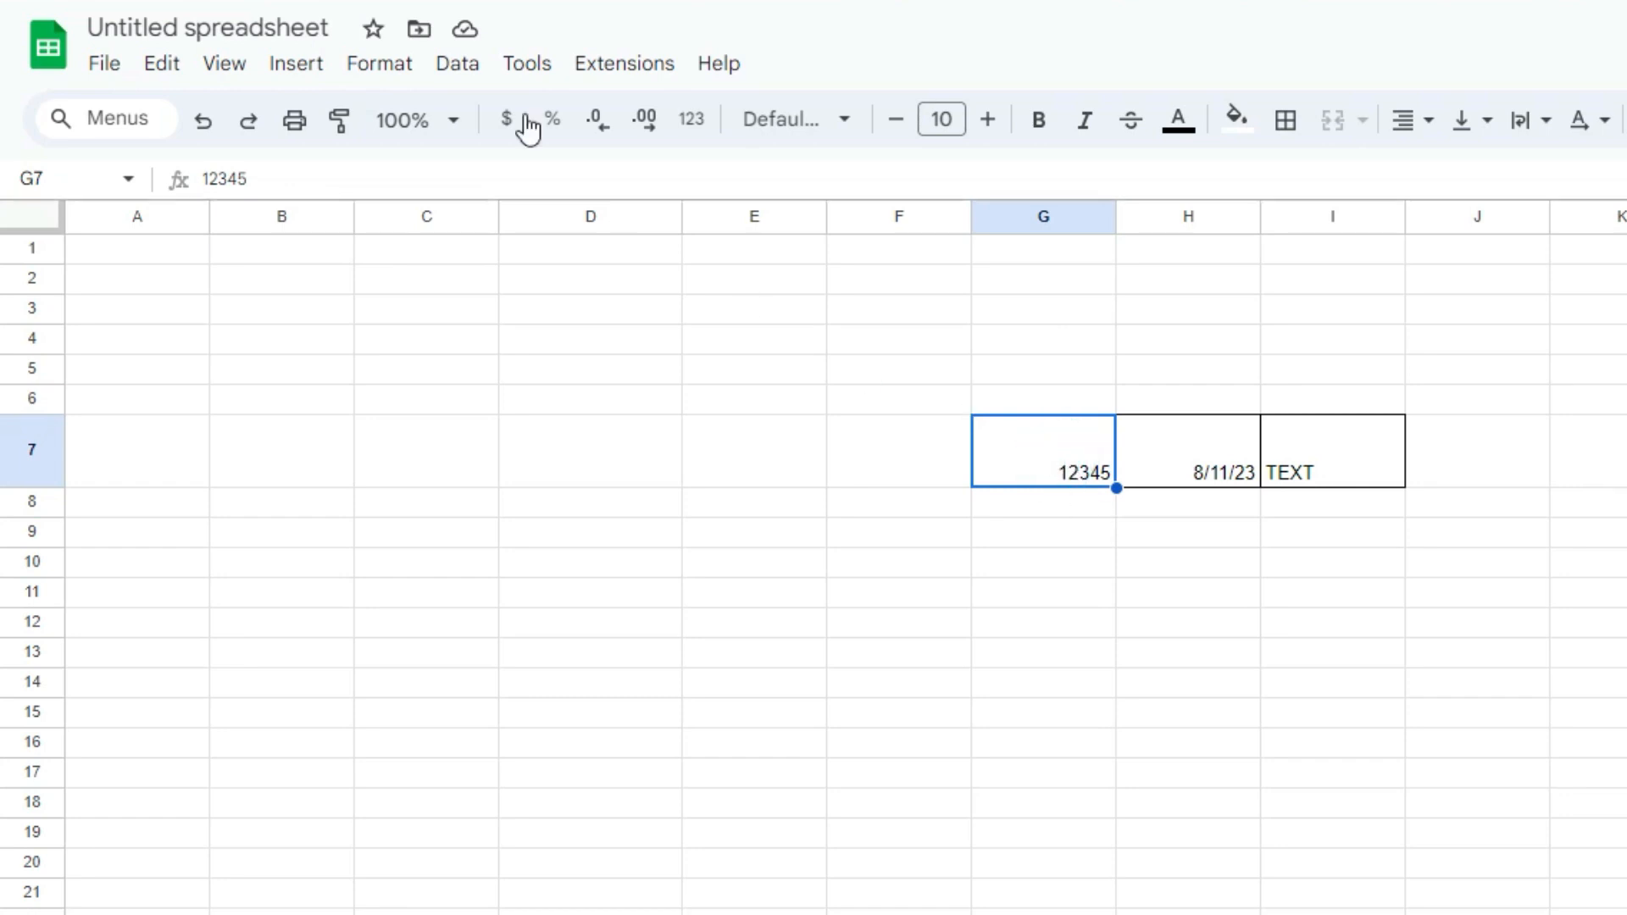
left_click(387, 65)
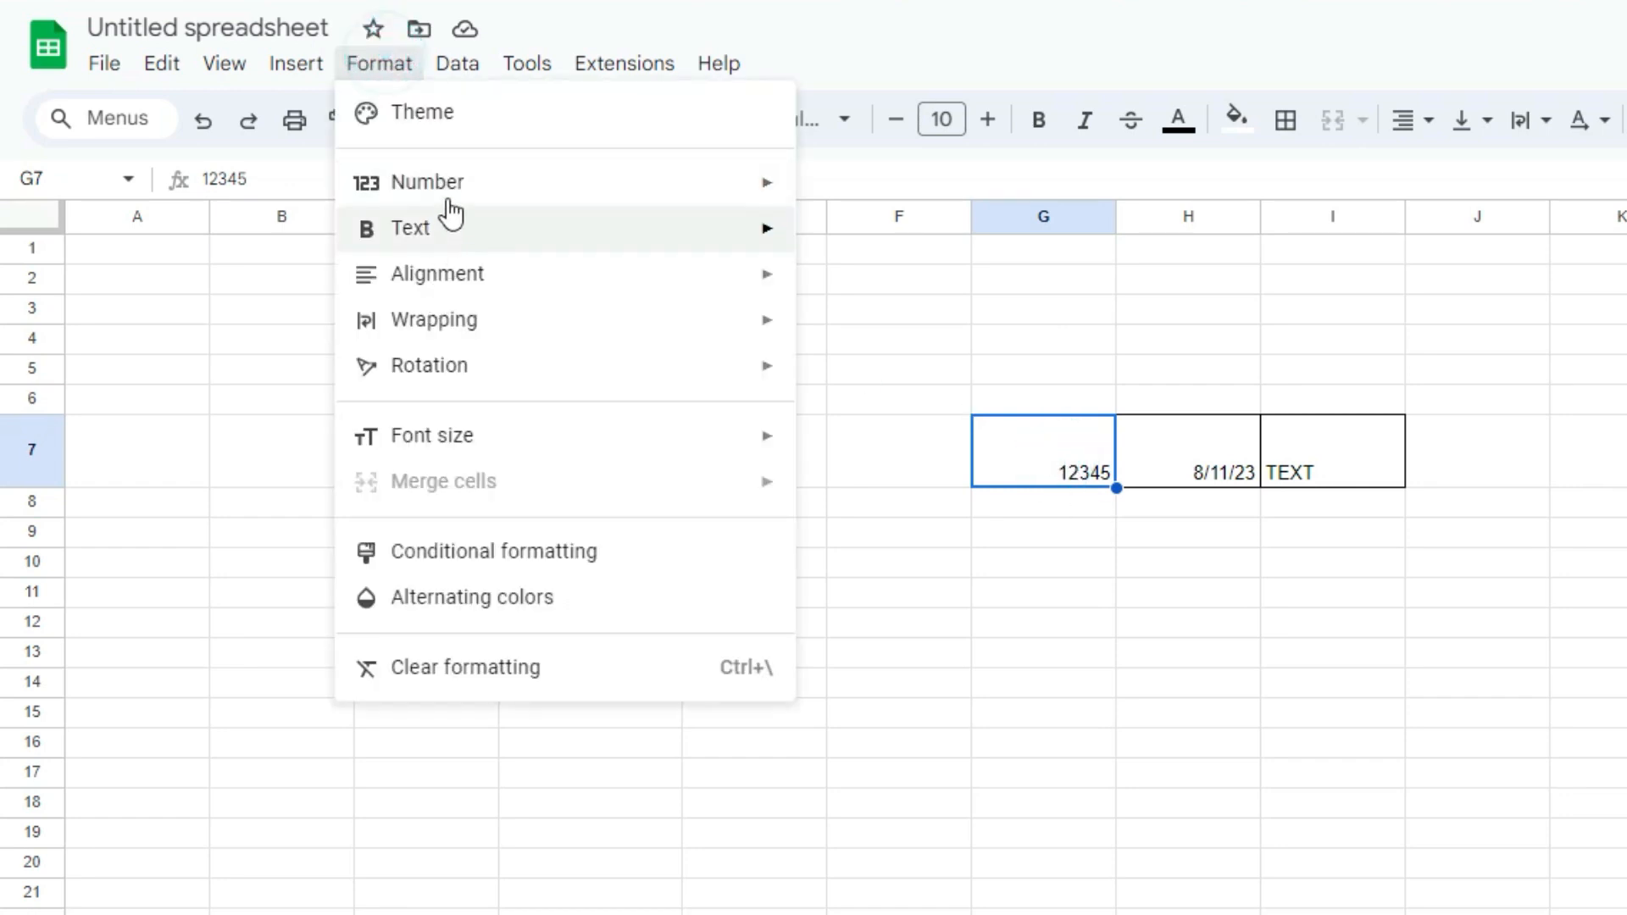
mouse_move(455, 188)
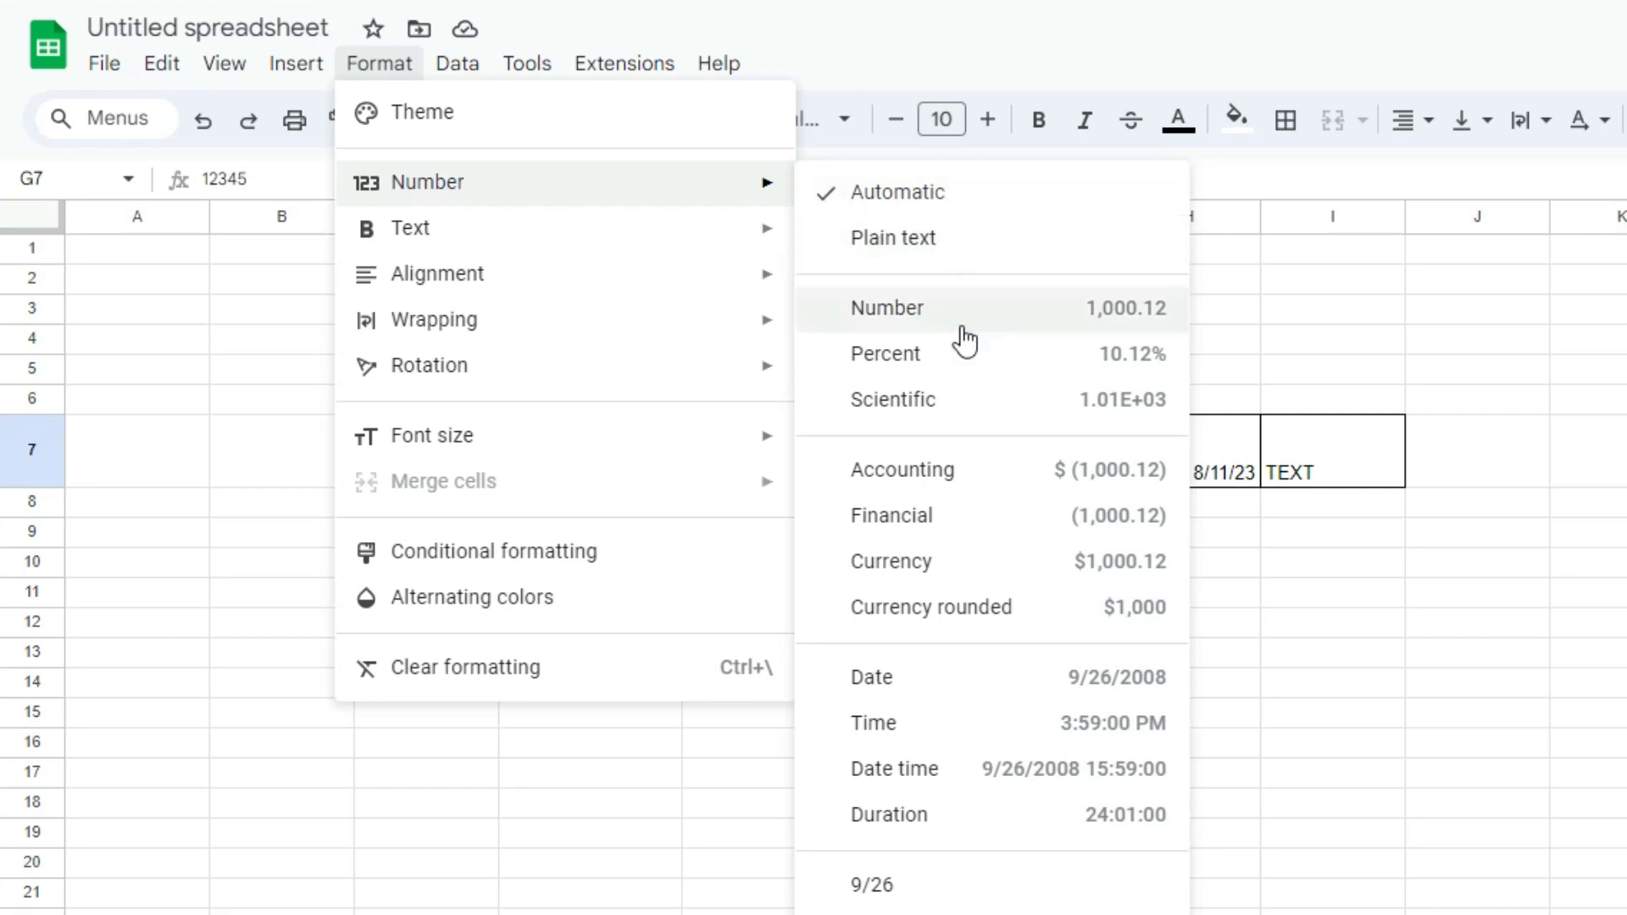
left_click(949, 348)
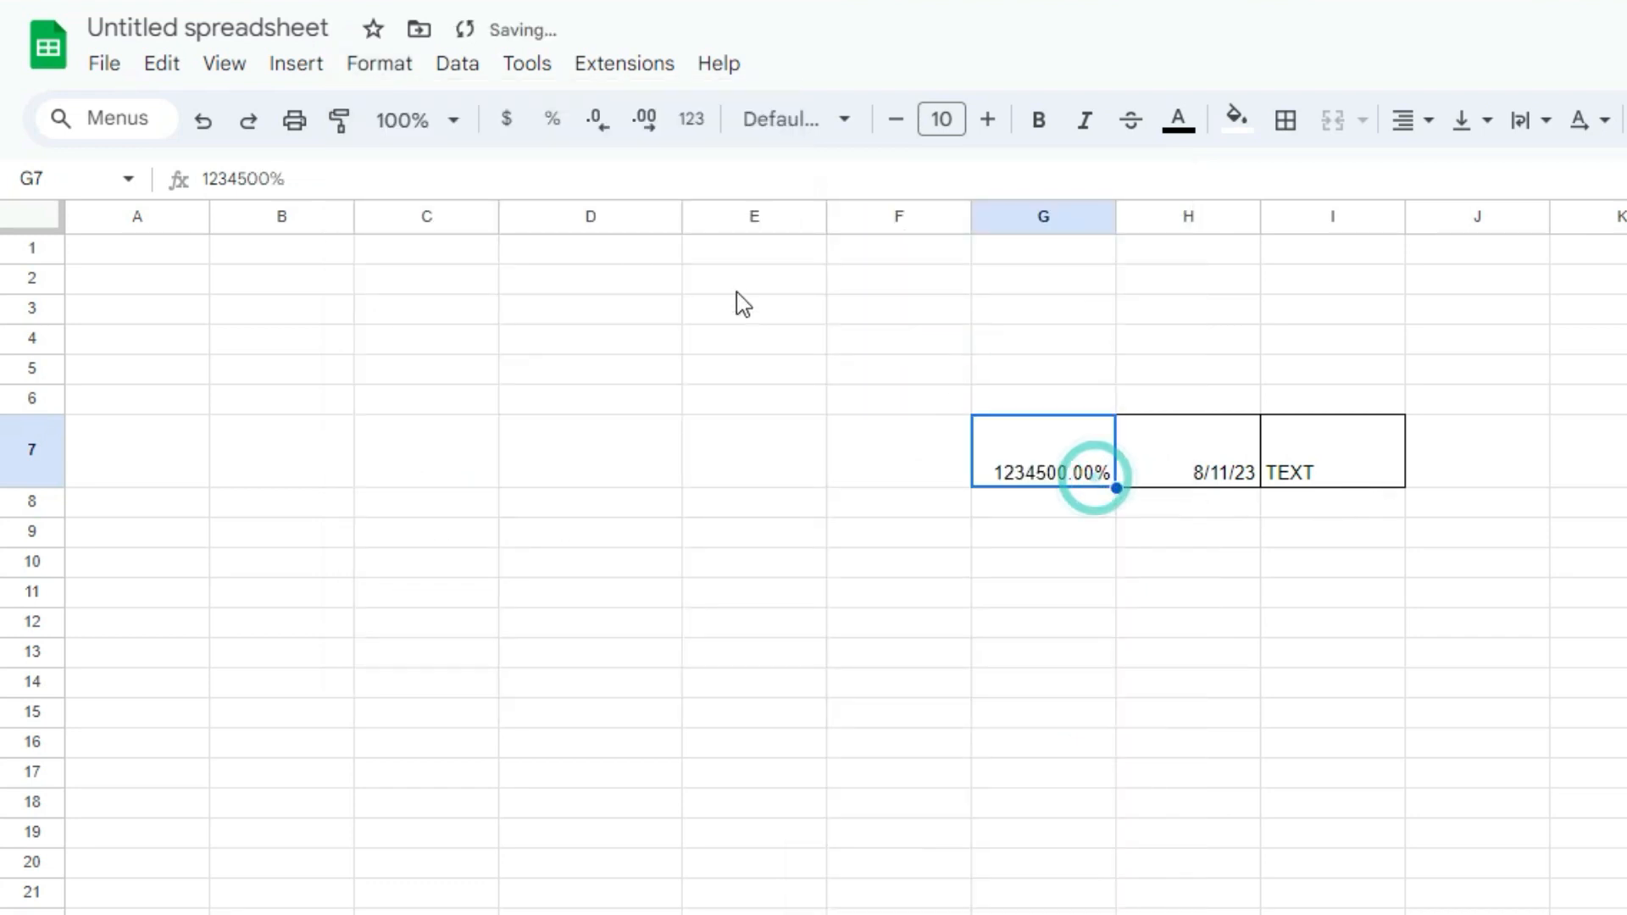
- Apply the Number format to cell G7 and convert the formatted value to plain text
left_click(385, 66)
mouse_move(439, 190)
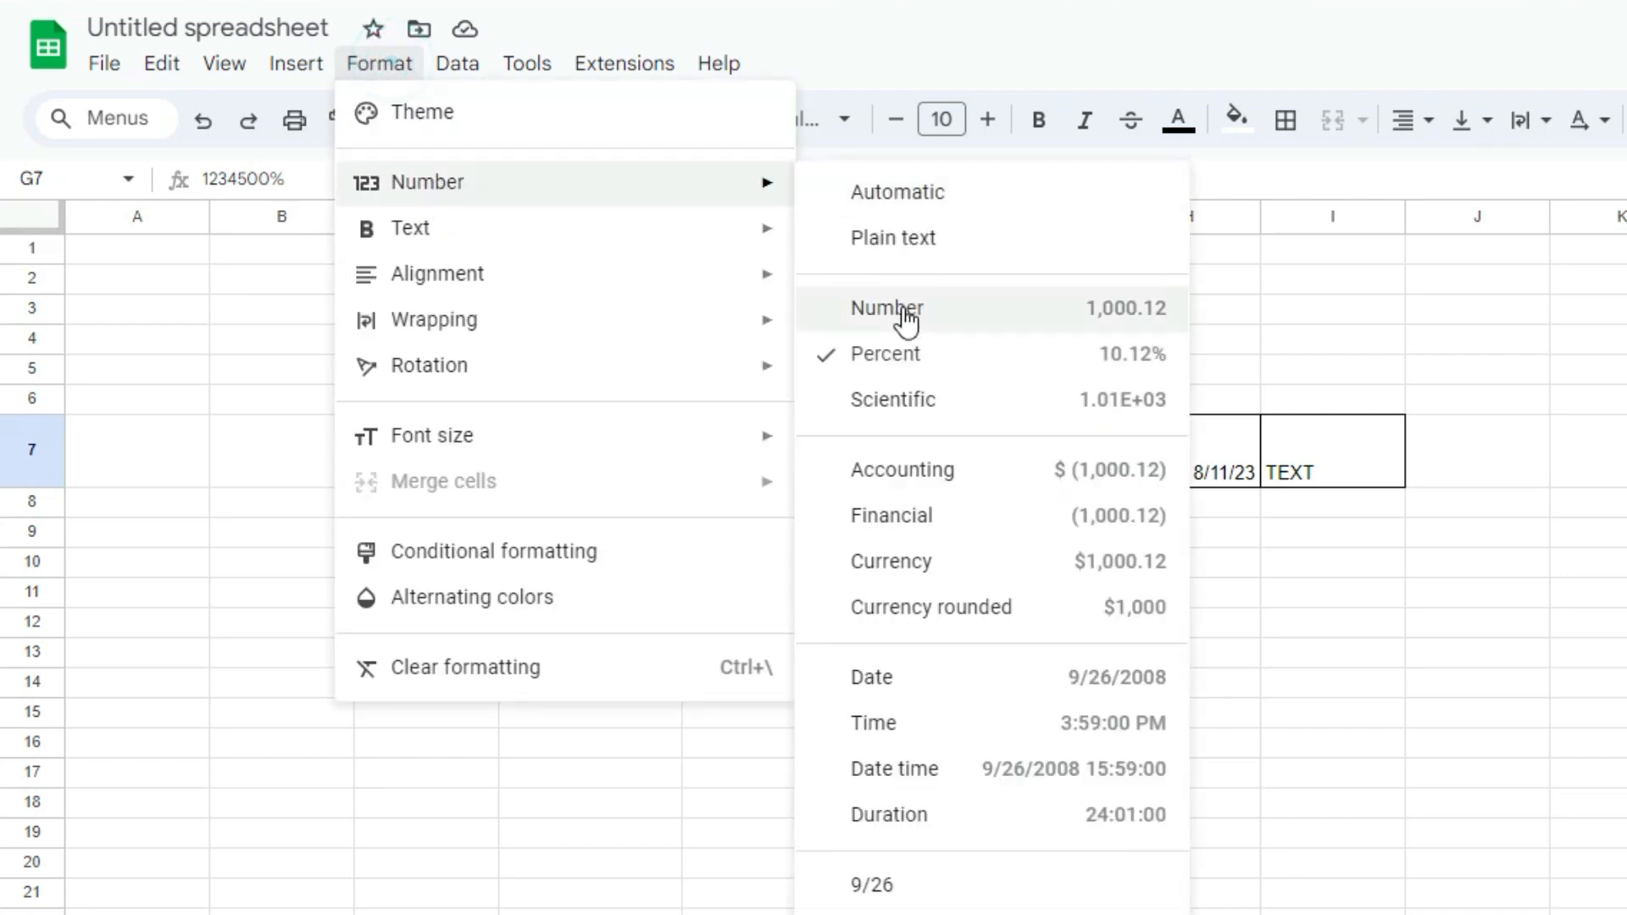
left_click(898, 308)
left_click(379, 59)
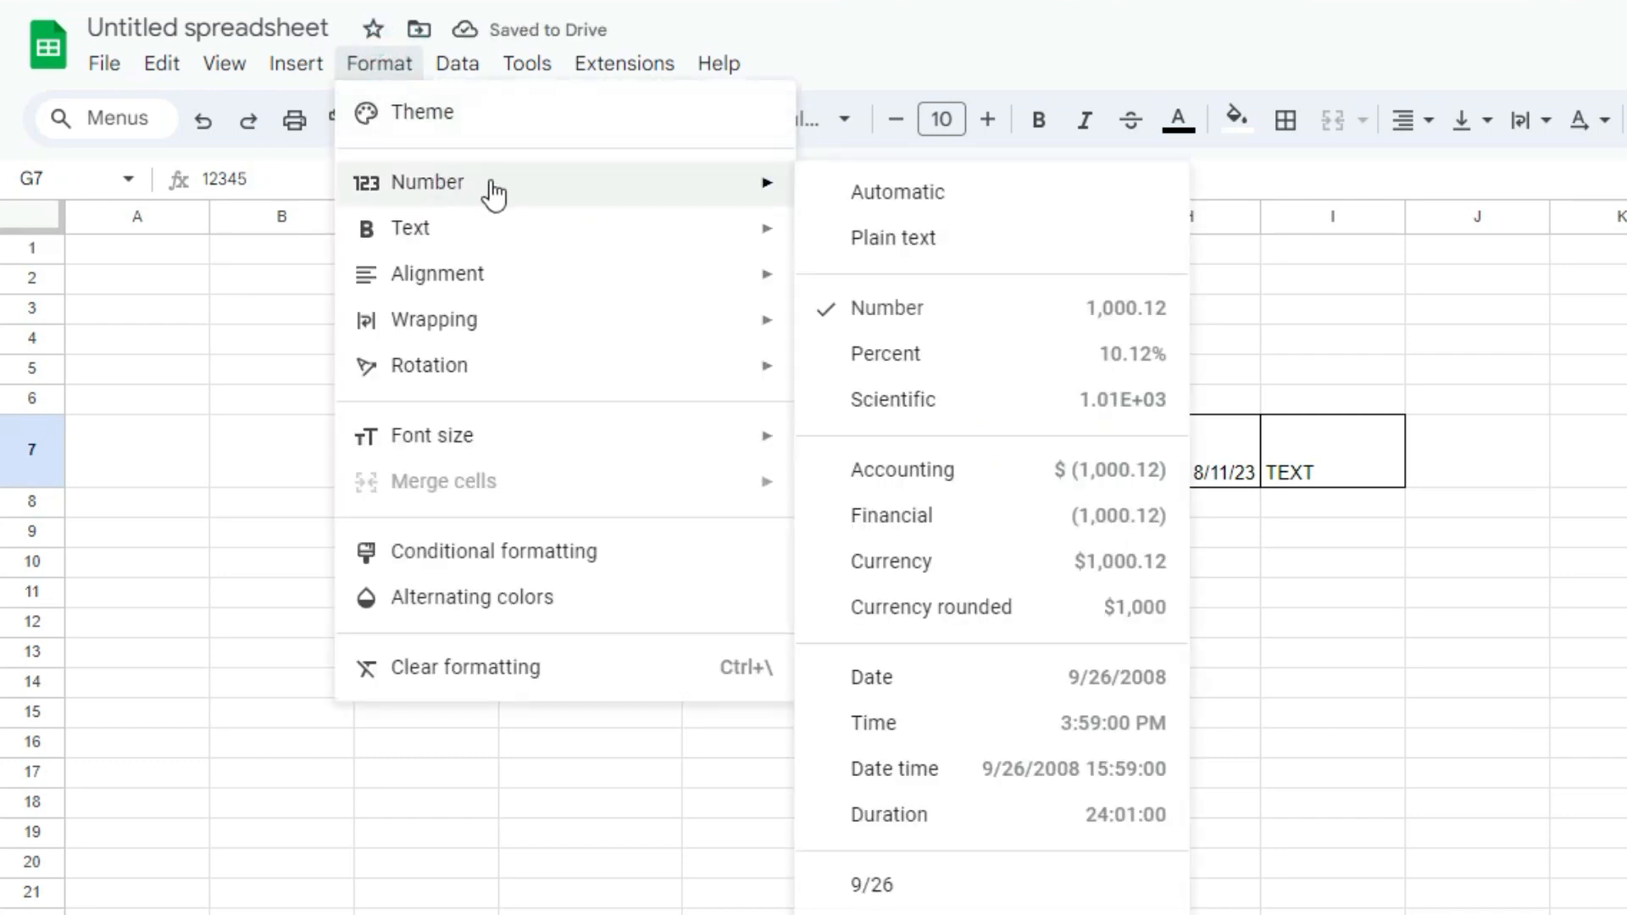
left_click(872, 236)
- Format the date in cell H7 to show only month and day, using the 9/26 format
left_click(1187, 472)
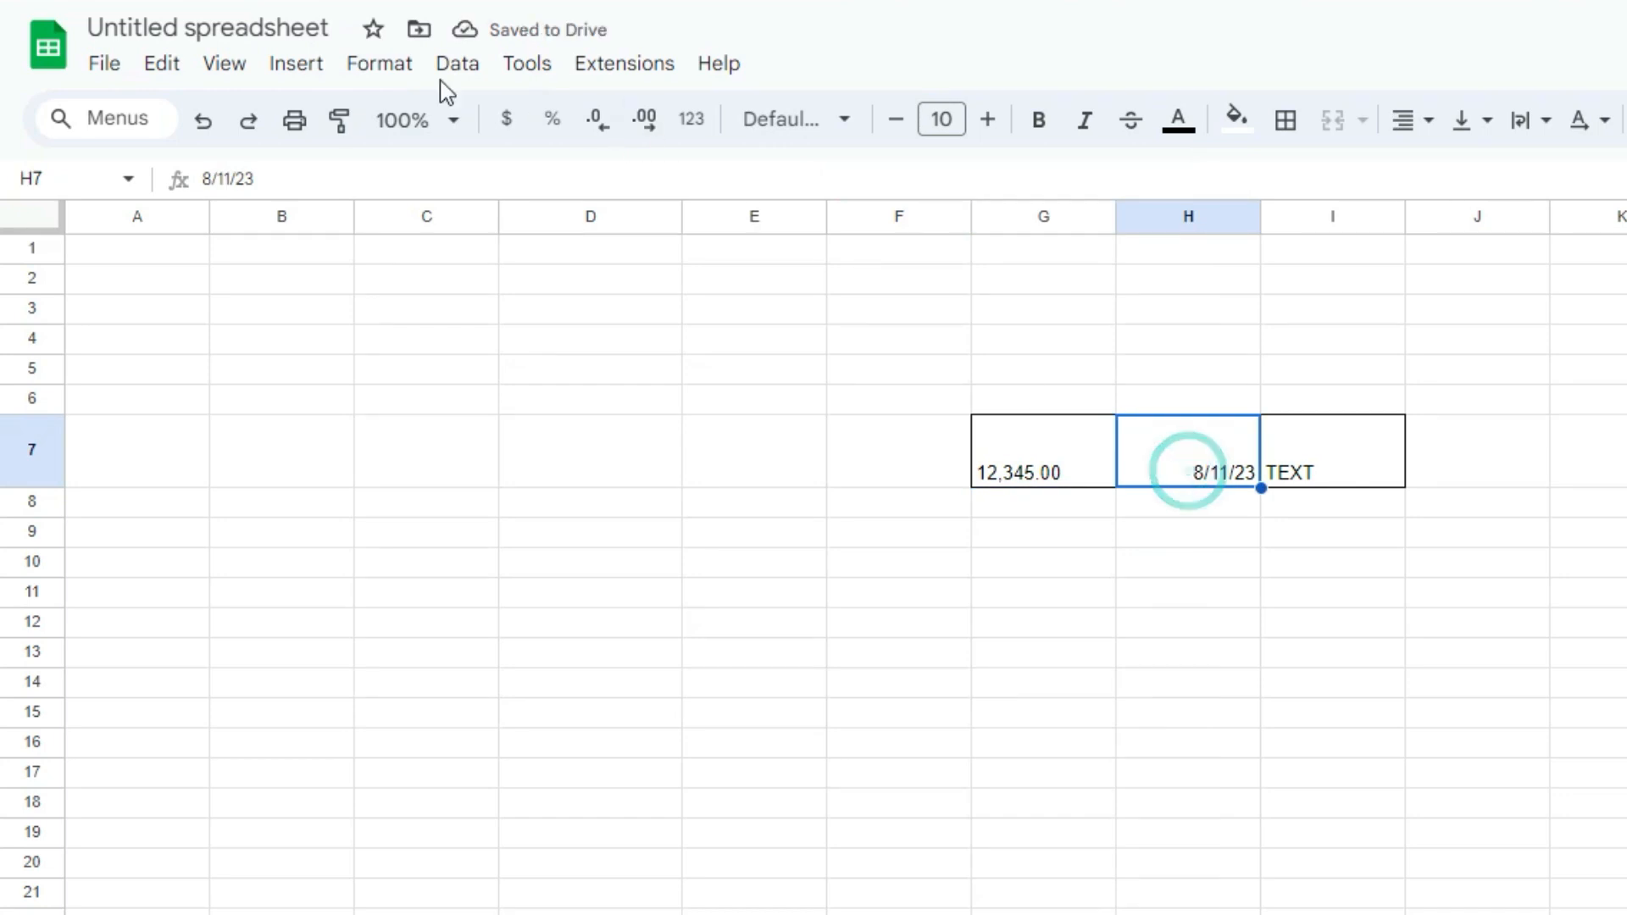
left_click(379, 63)
mouse_move(475, 183)
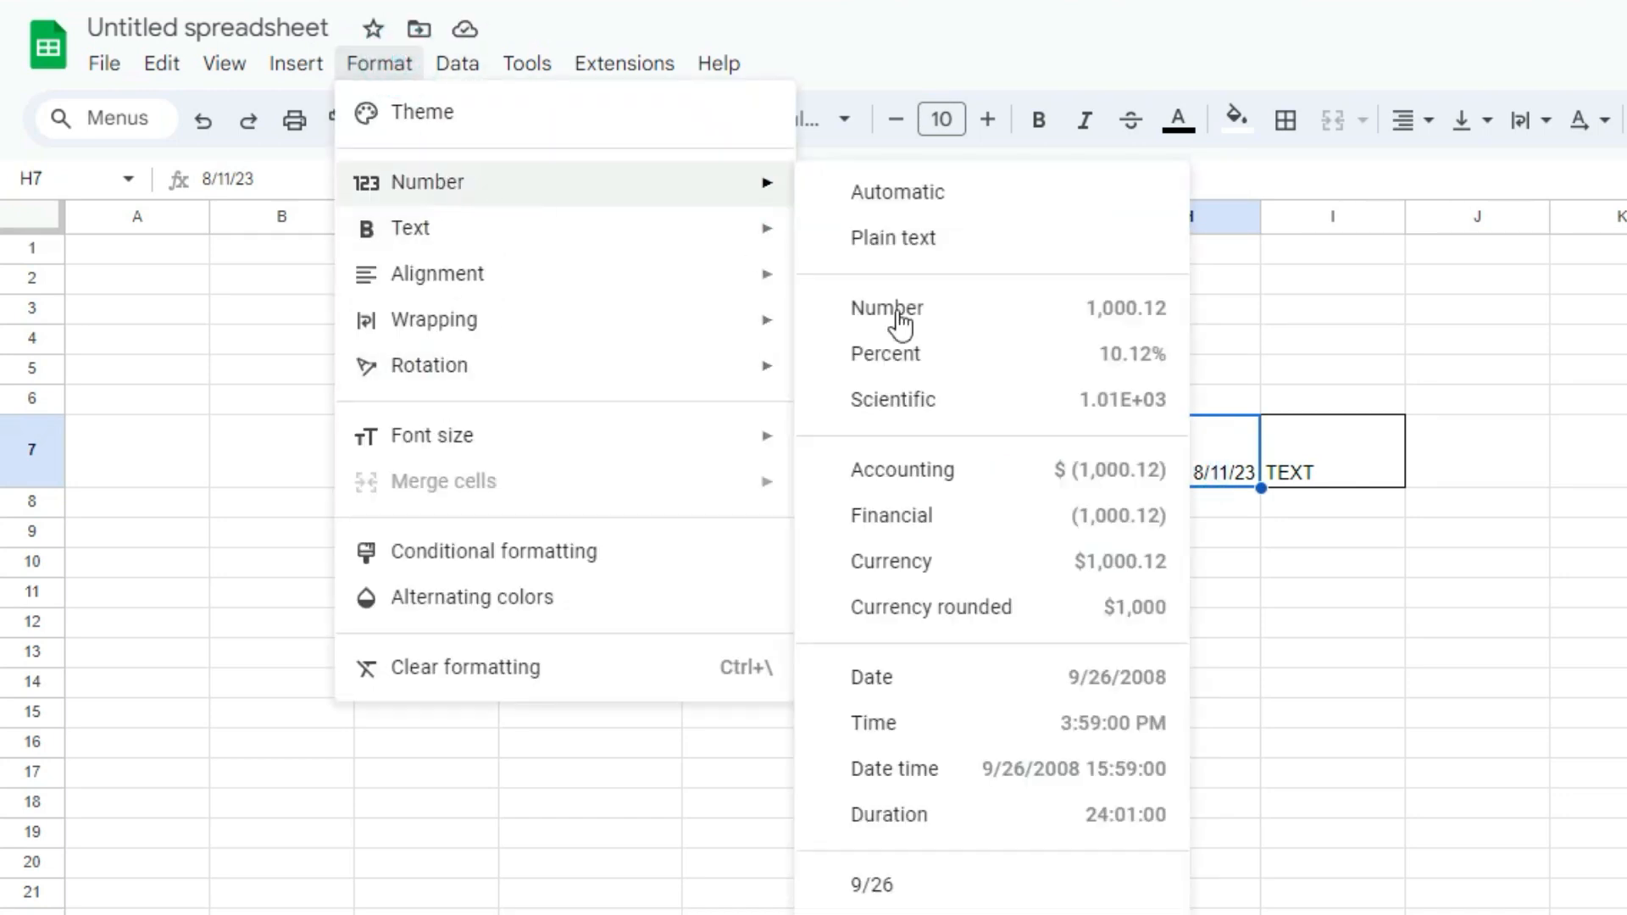
left_click(879, 884)
- Format the date in cell H7 as Date time
left_click(390, 66)
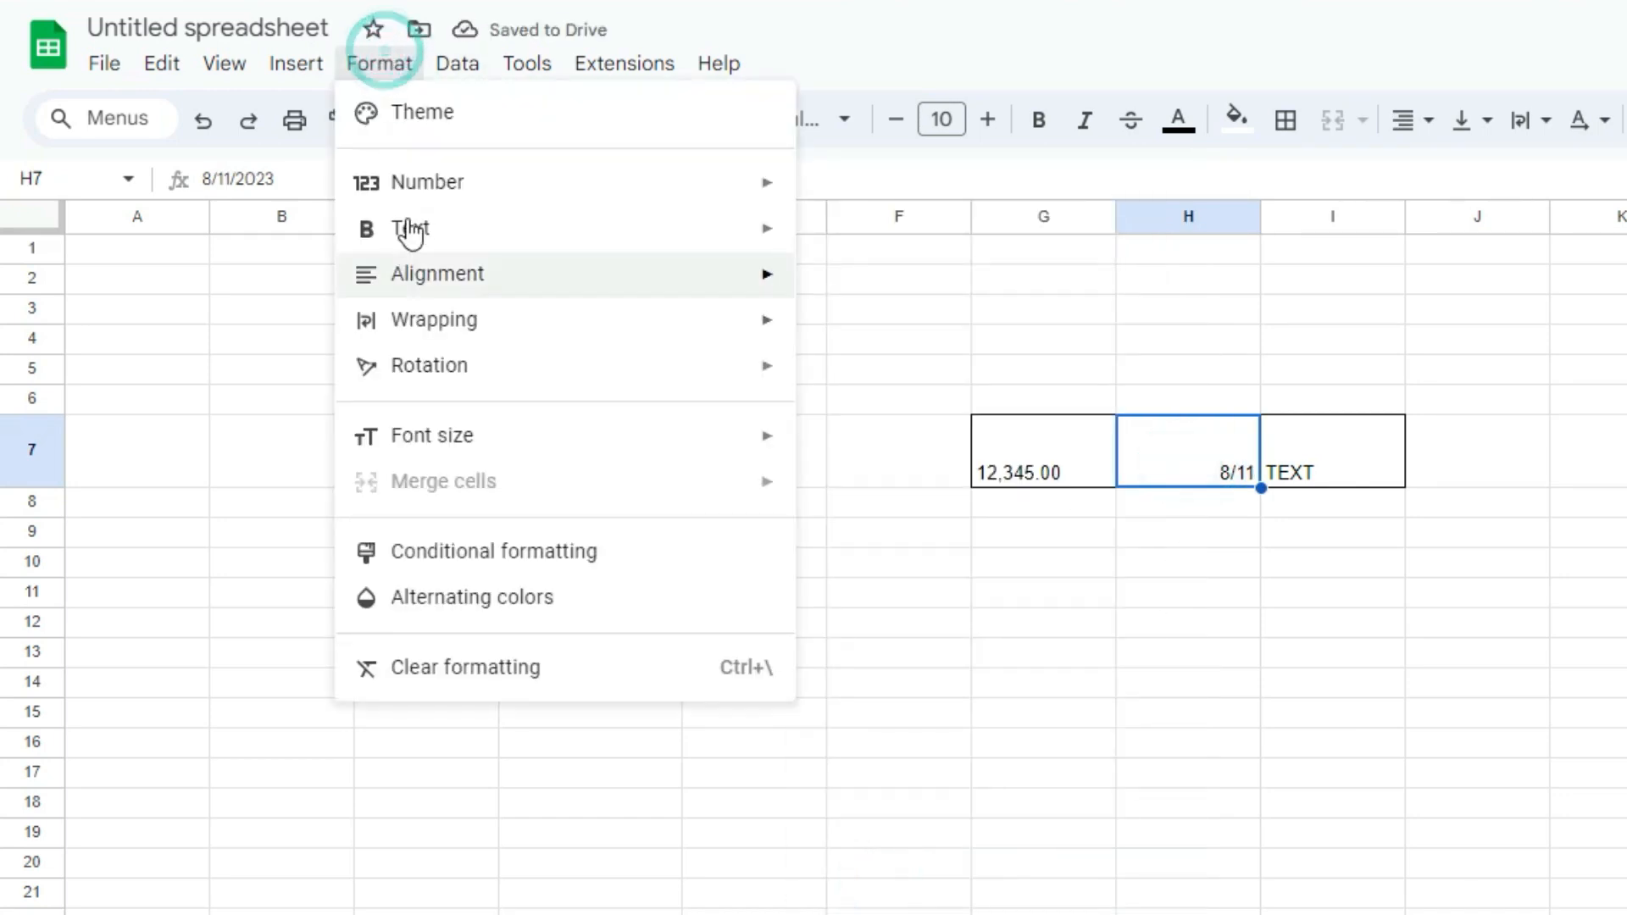
mouse_move(754, 183)
left_click(1002, 772)
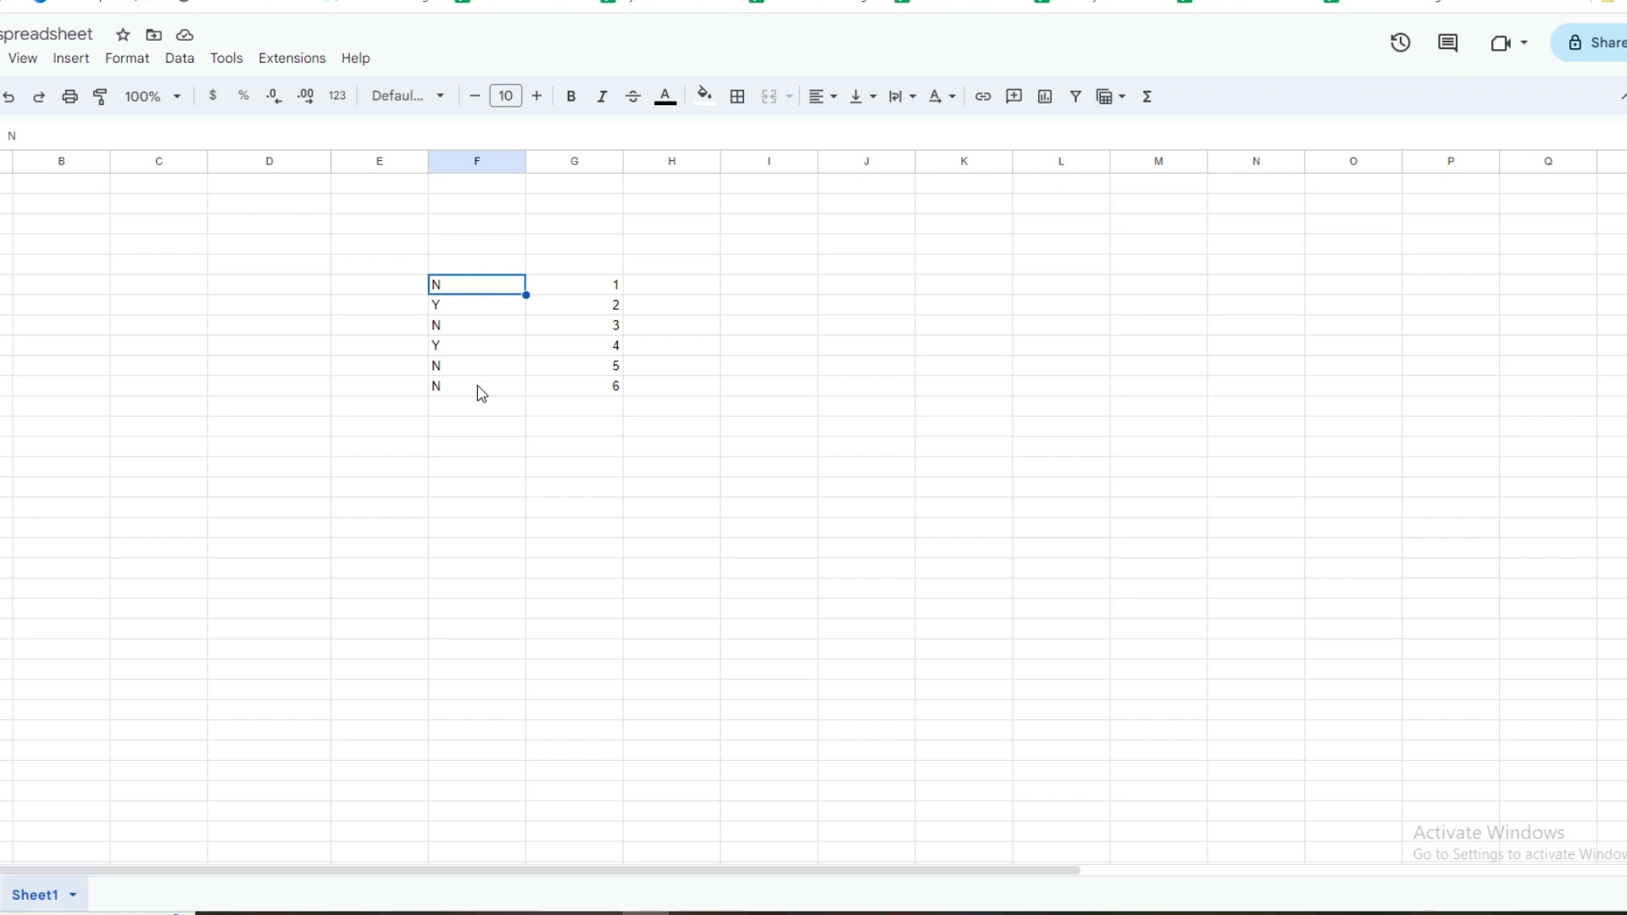
left_click(466, 365)
left_click(591, 287)
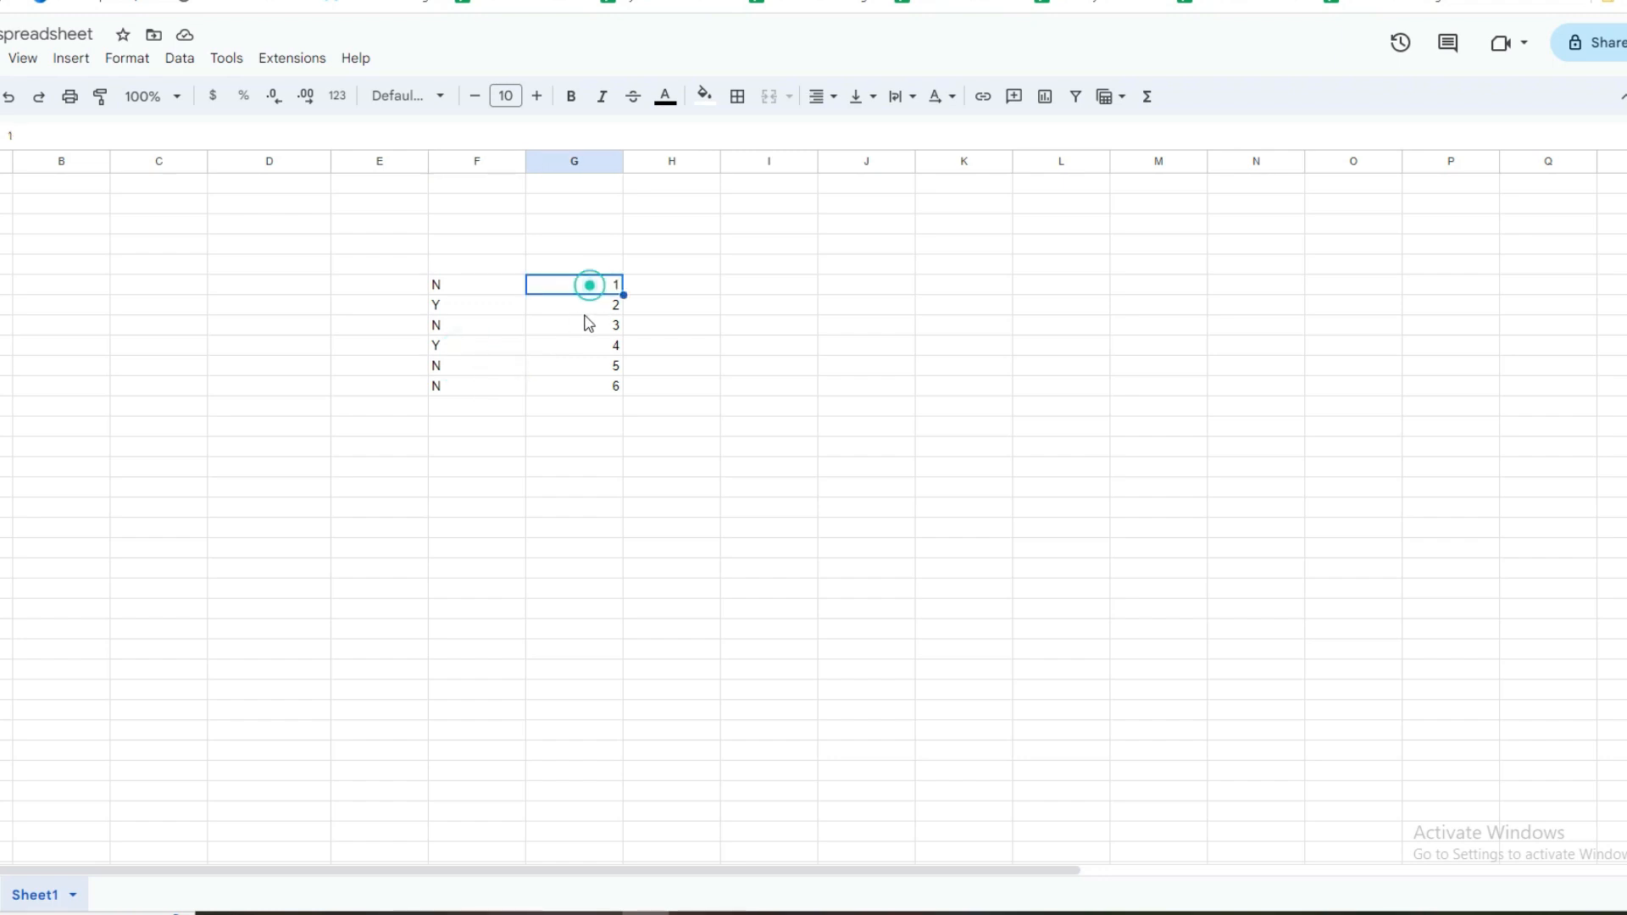
left_click(592, 349)
left_click(593, 386)
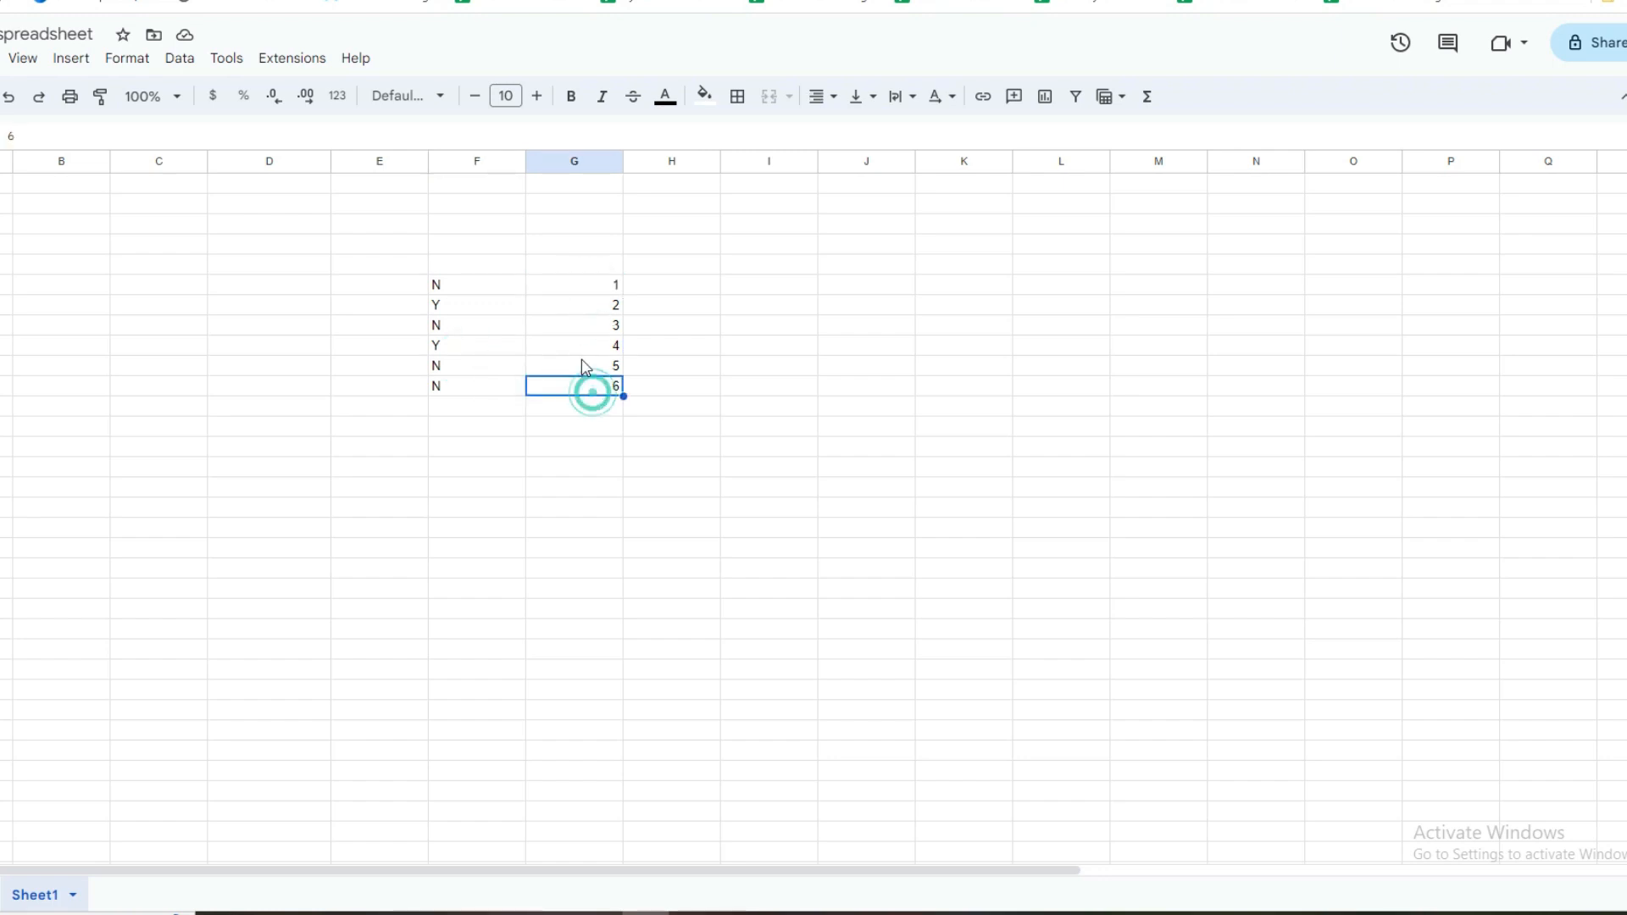
left_click(476, 304)
- Start a conditional formatting rule and set the range it applies to as F6:F11
left_click(465, 362)
left_click(126, 61)
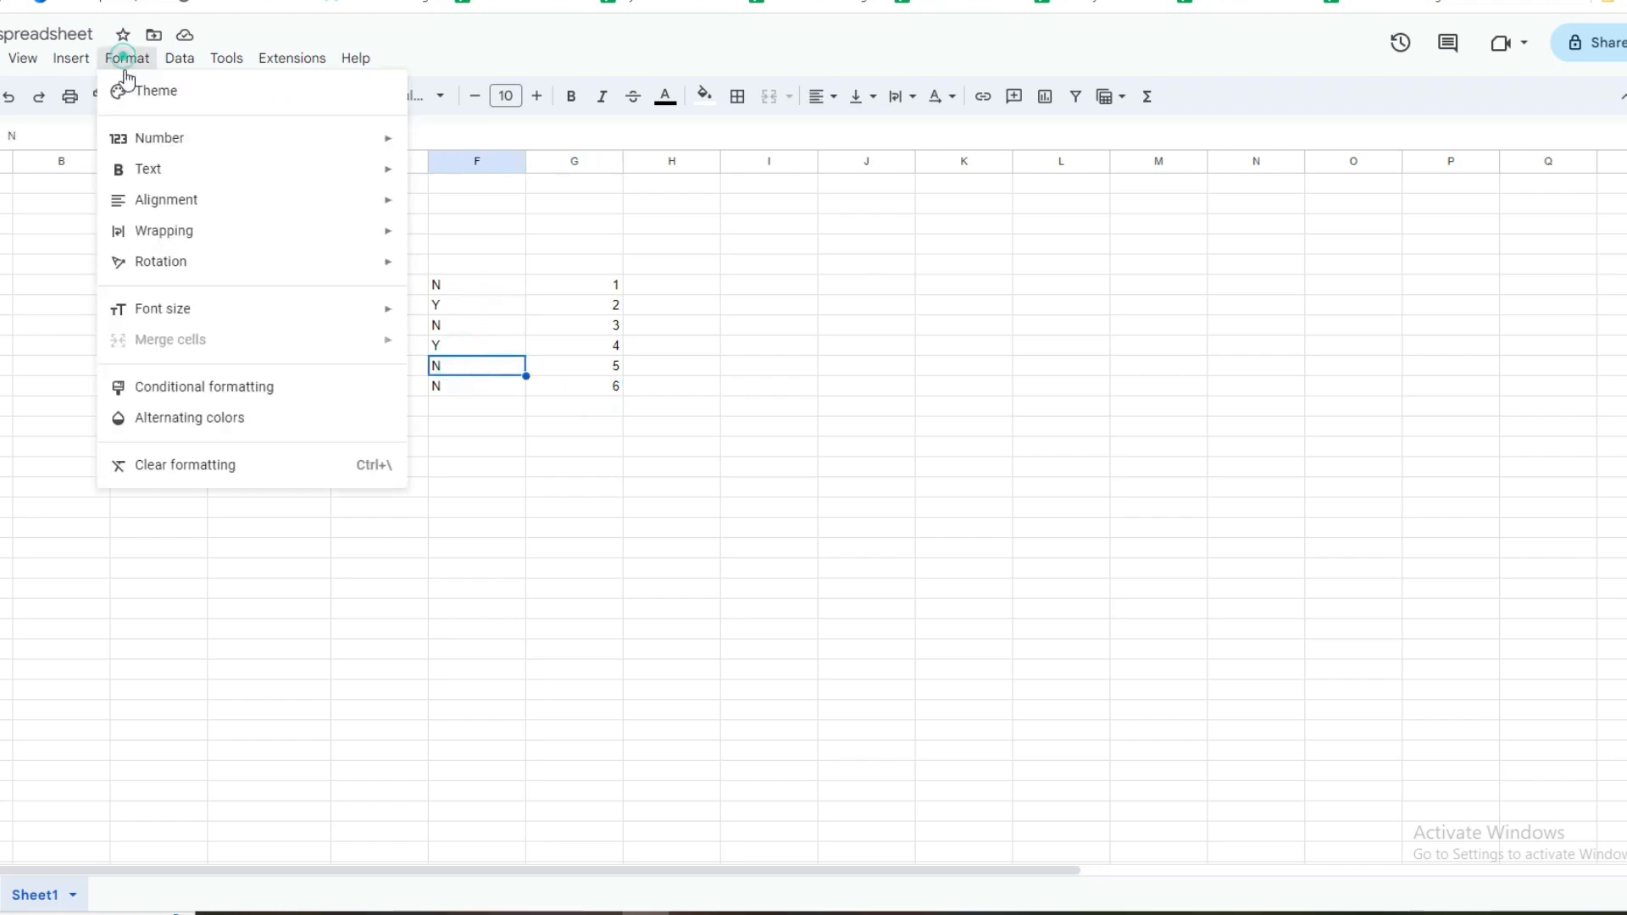
left_click(227, 393)
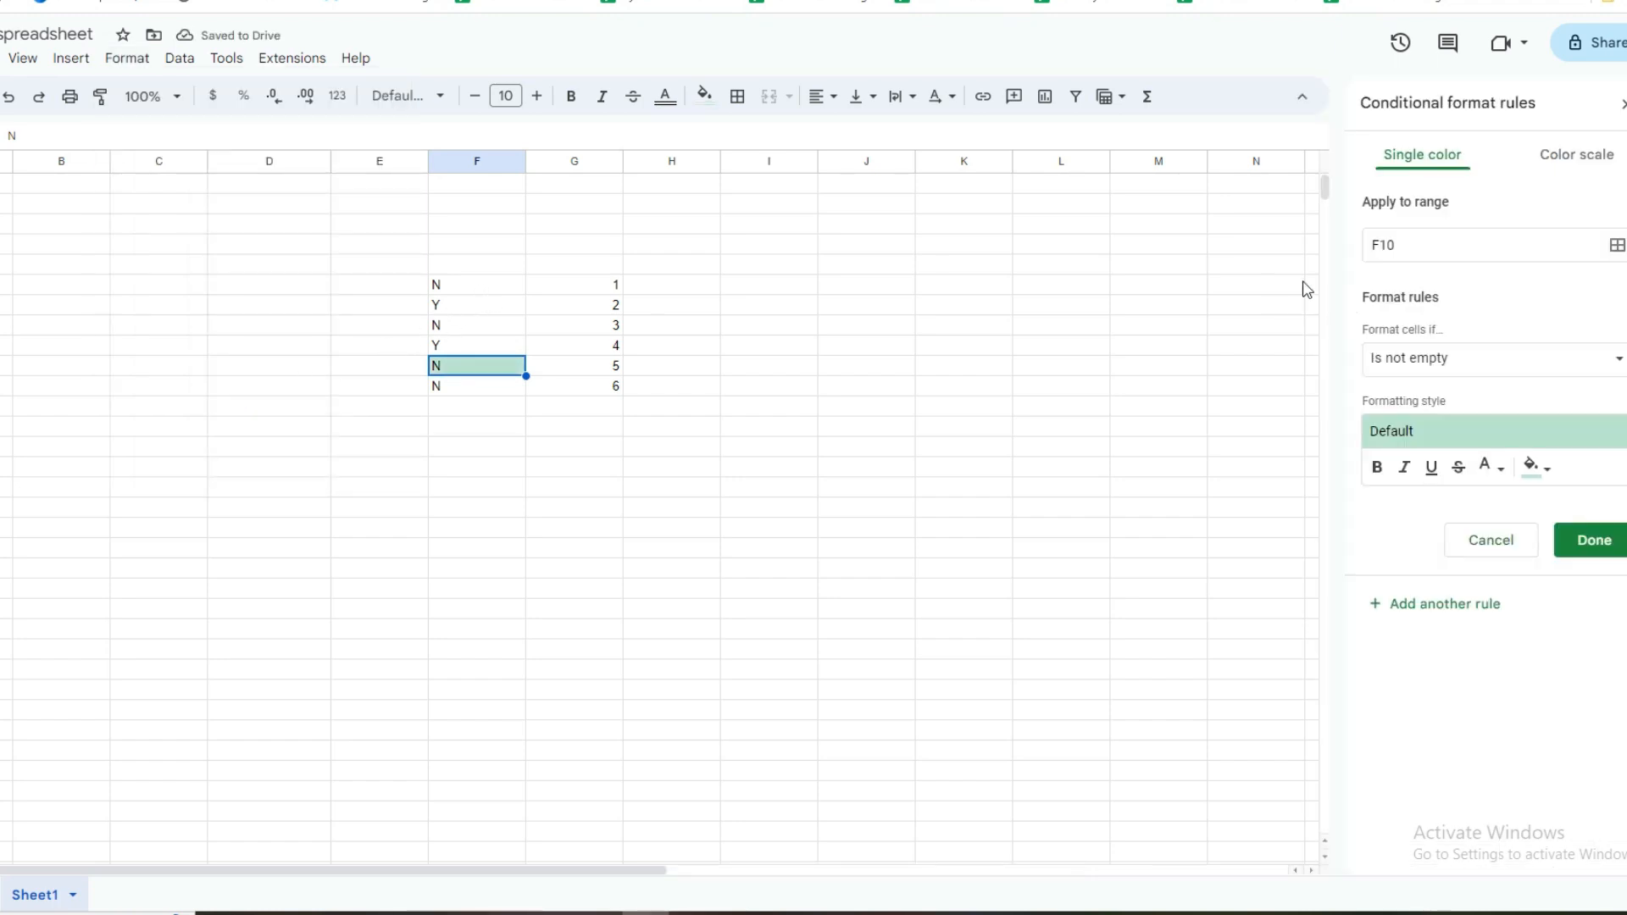
left_click(1407, 246)
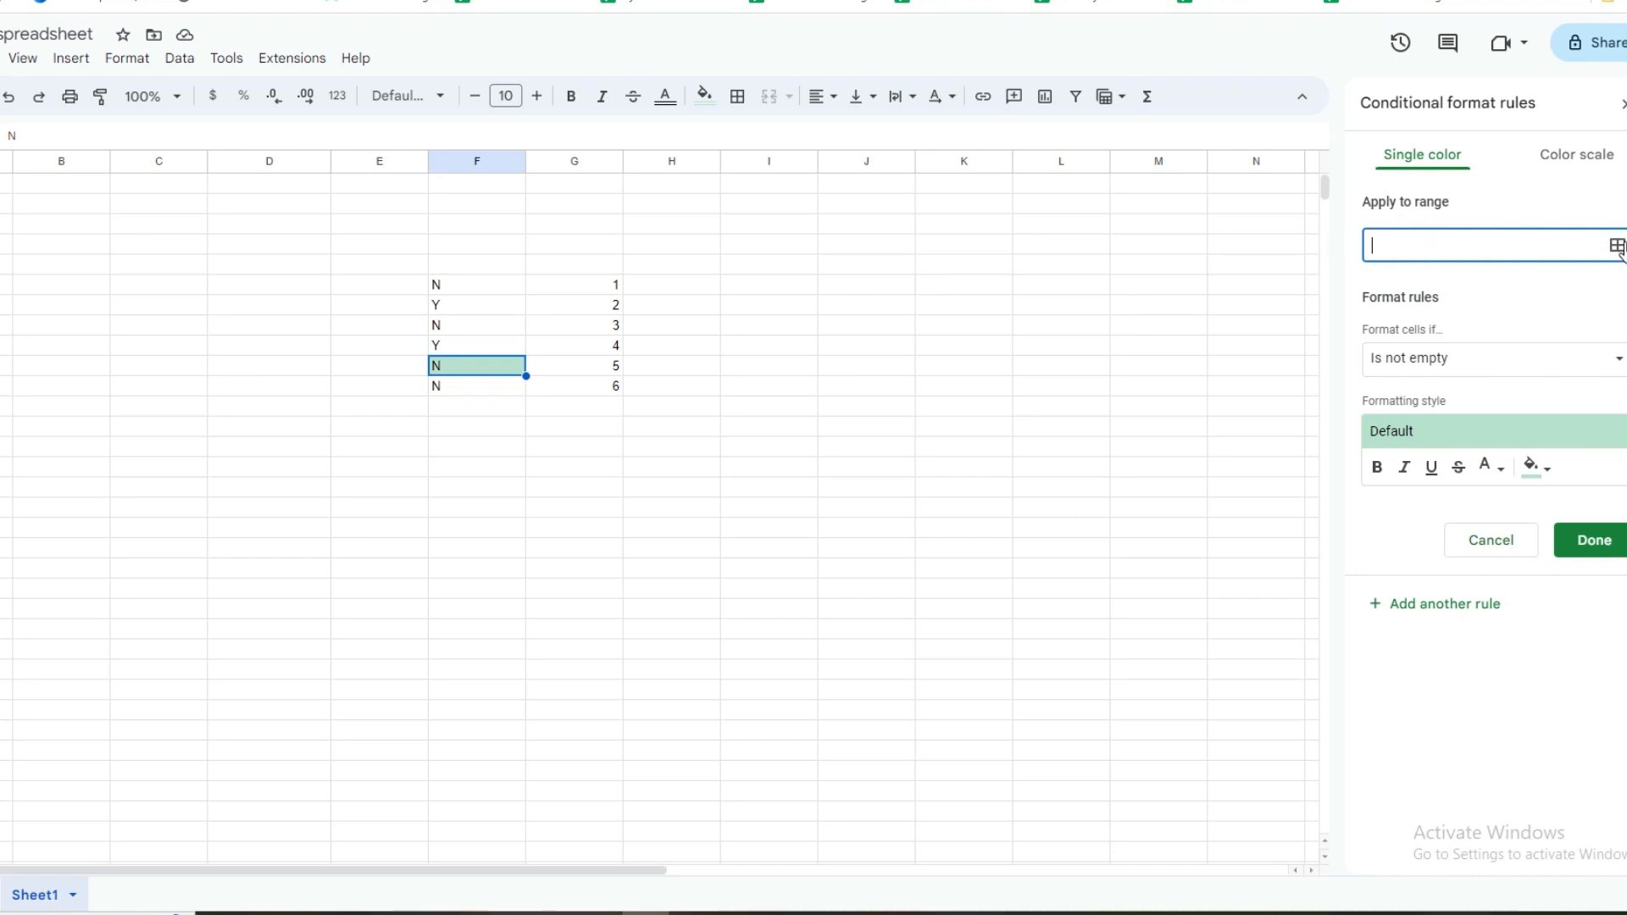
left_click(860, 438)
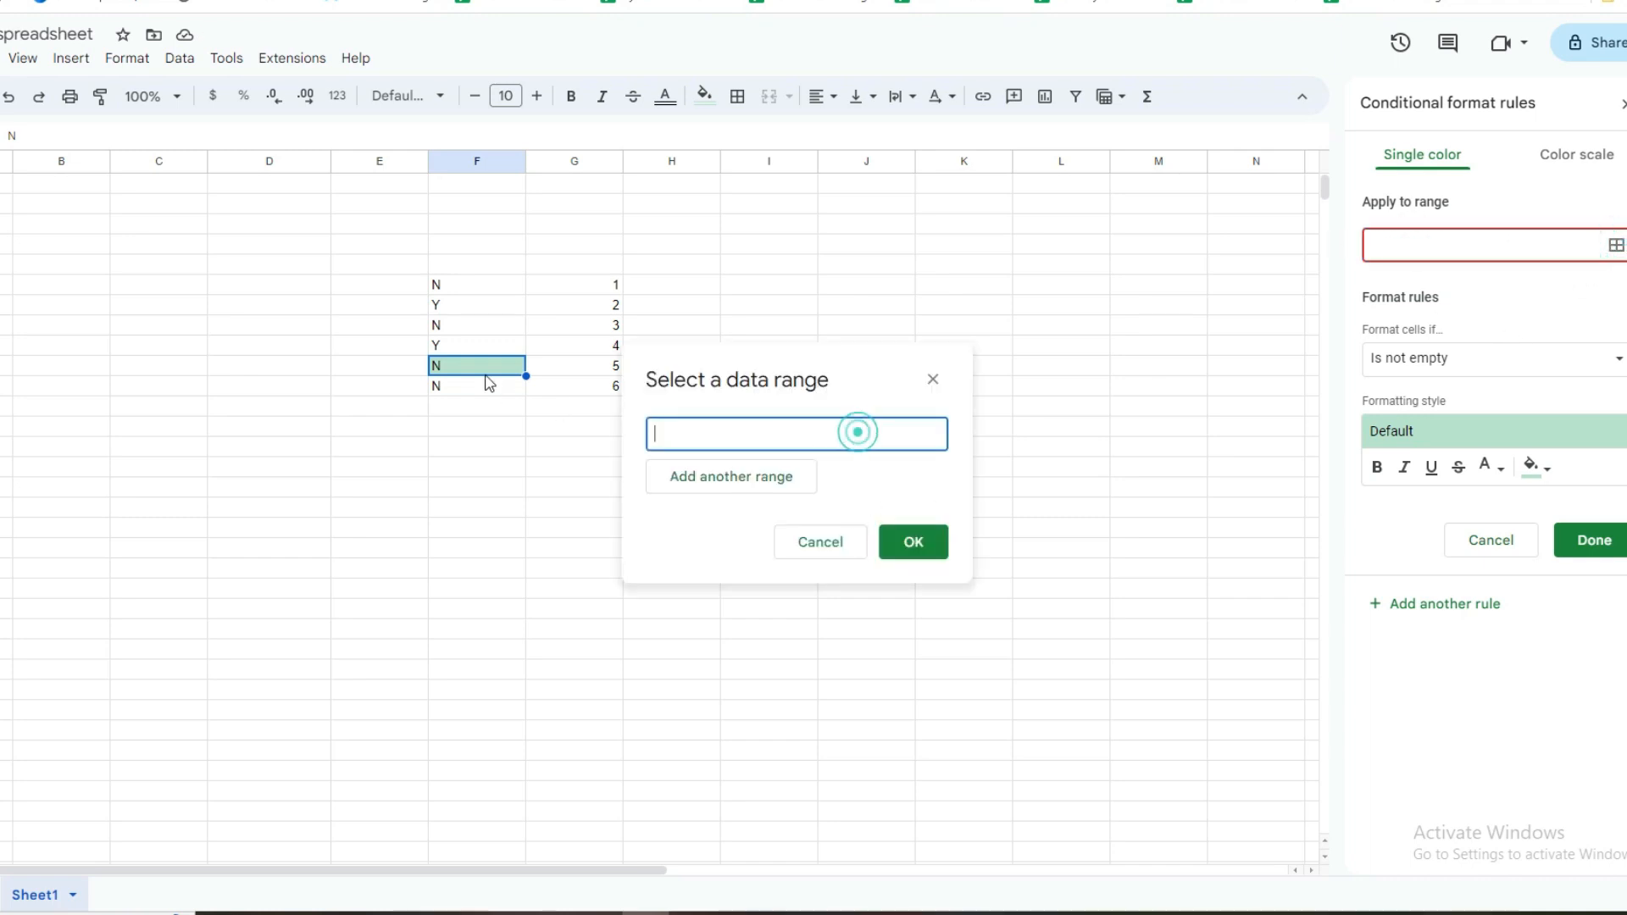
left_click_drag(466, 292, 465, 388)
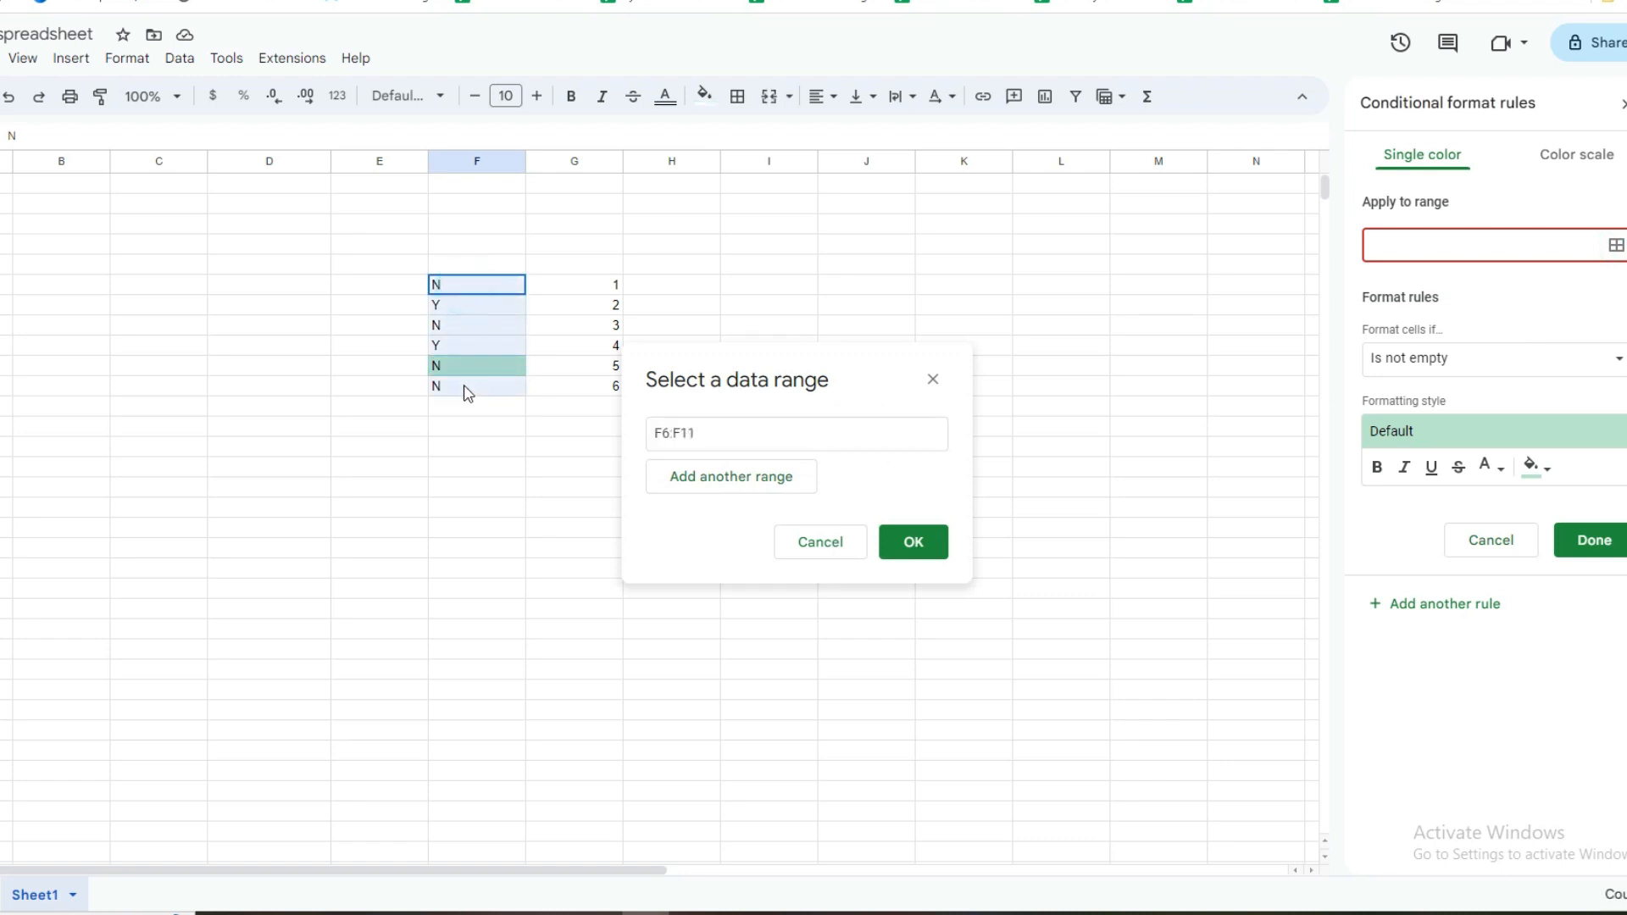
left_click(913, 543)
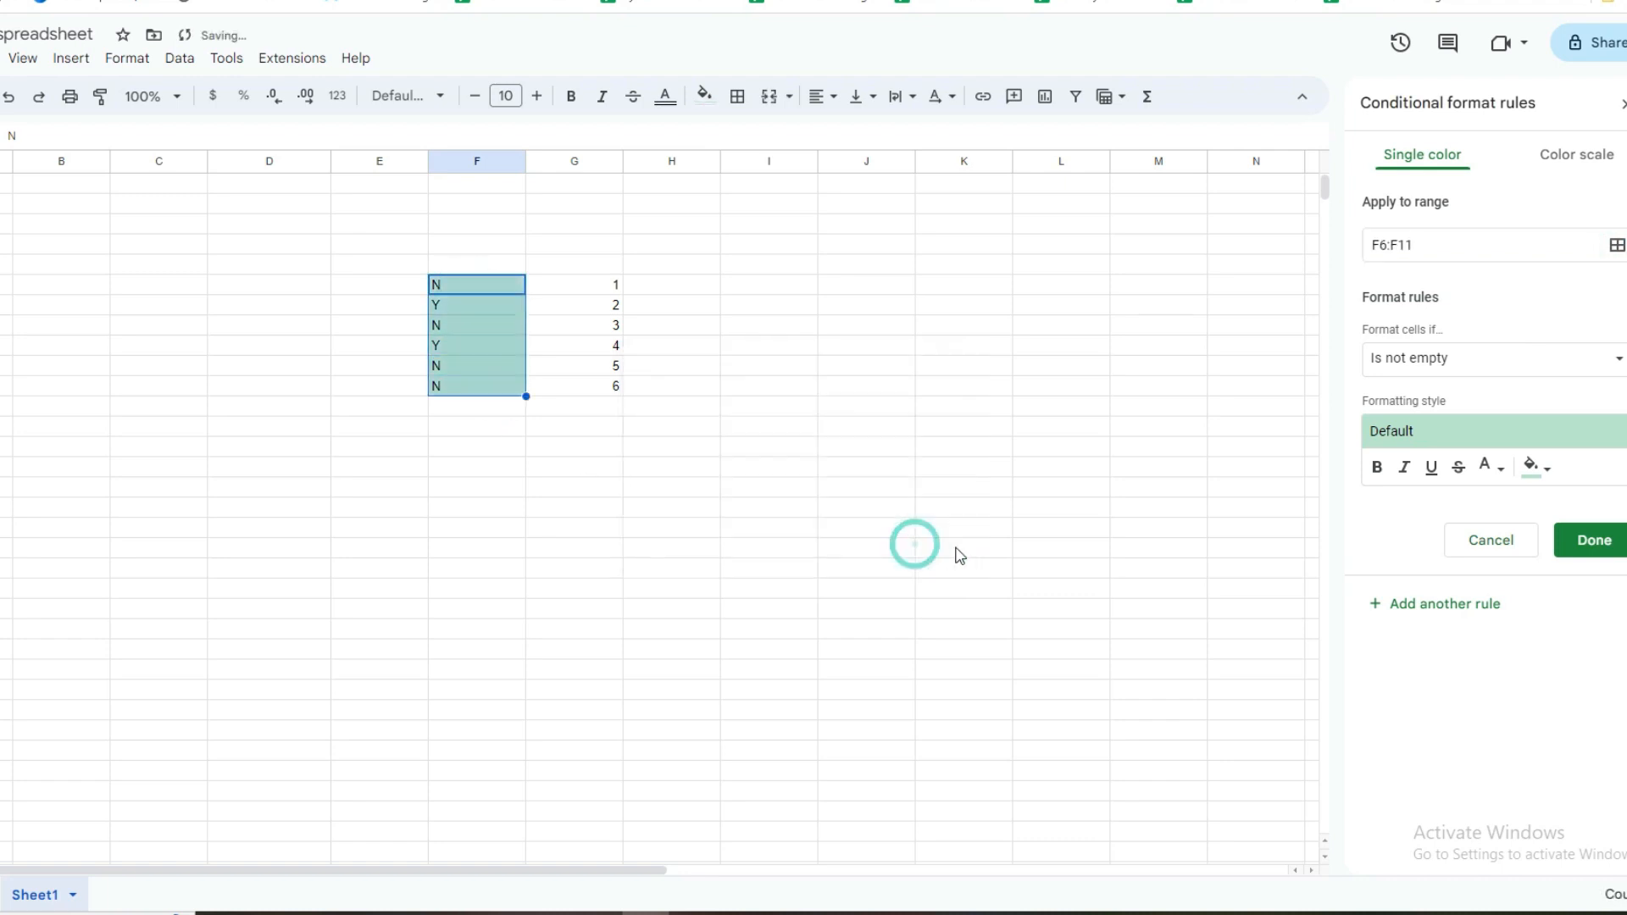
- Set the F6:F11 rule to match cells whose text is exactly "n" and give it a red fill
left_click(1509, 371)
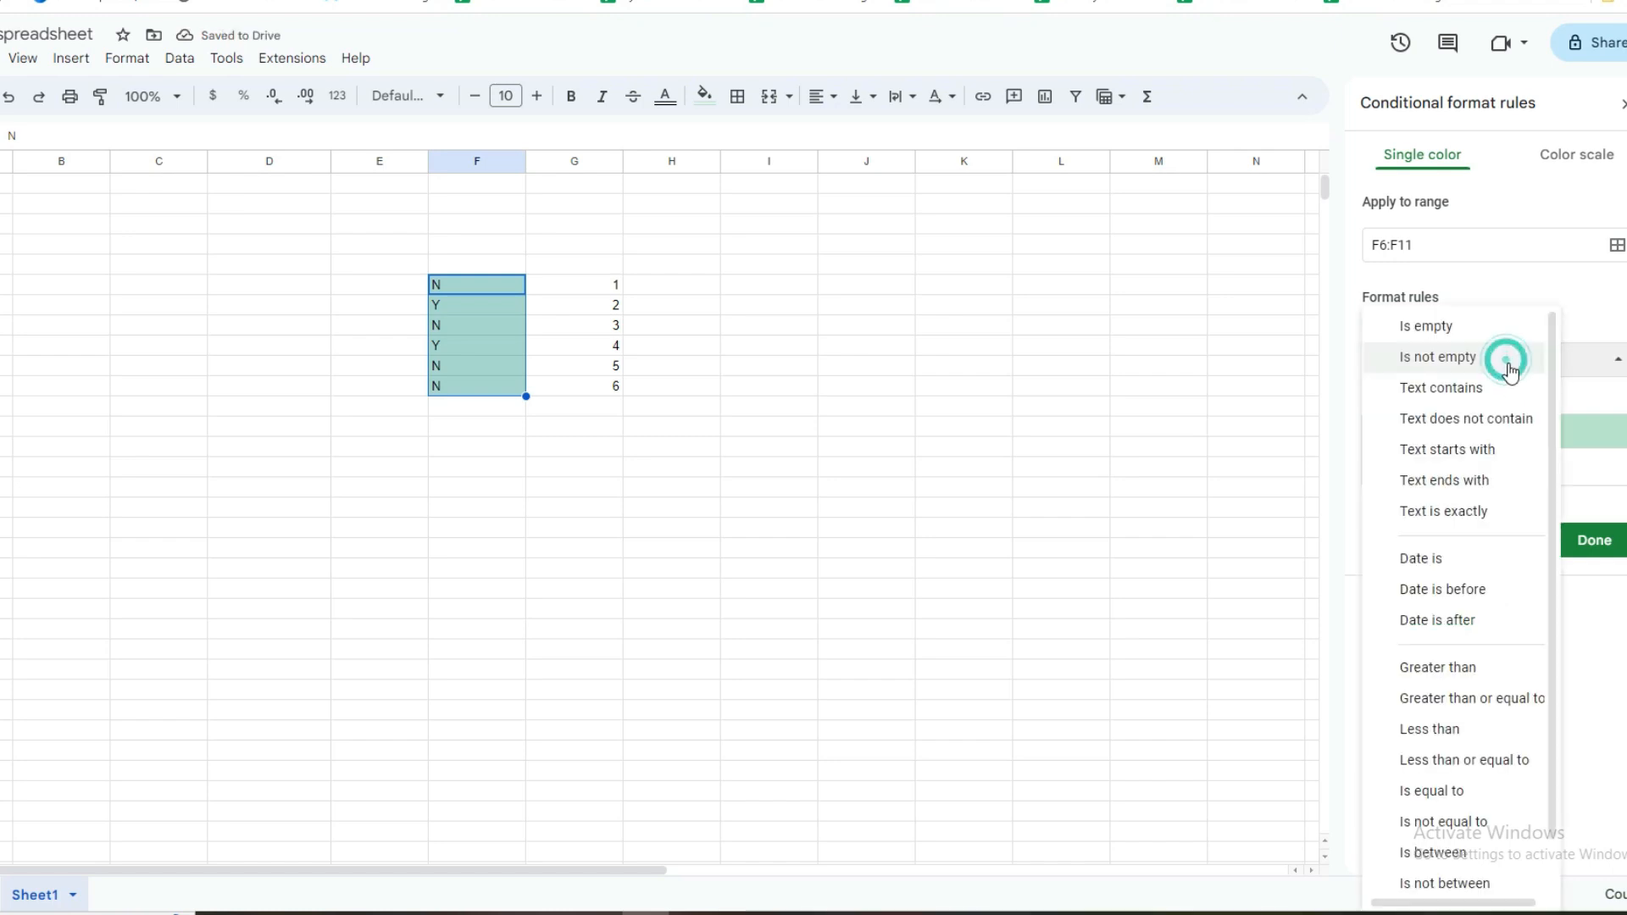
left_click(1429, 515)
left_click(1474, 410)
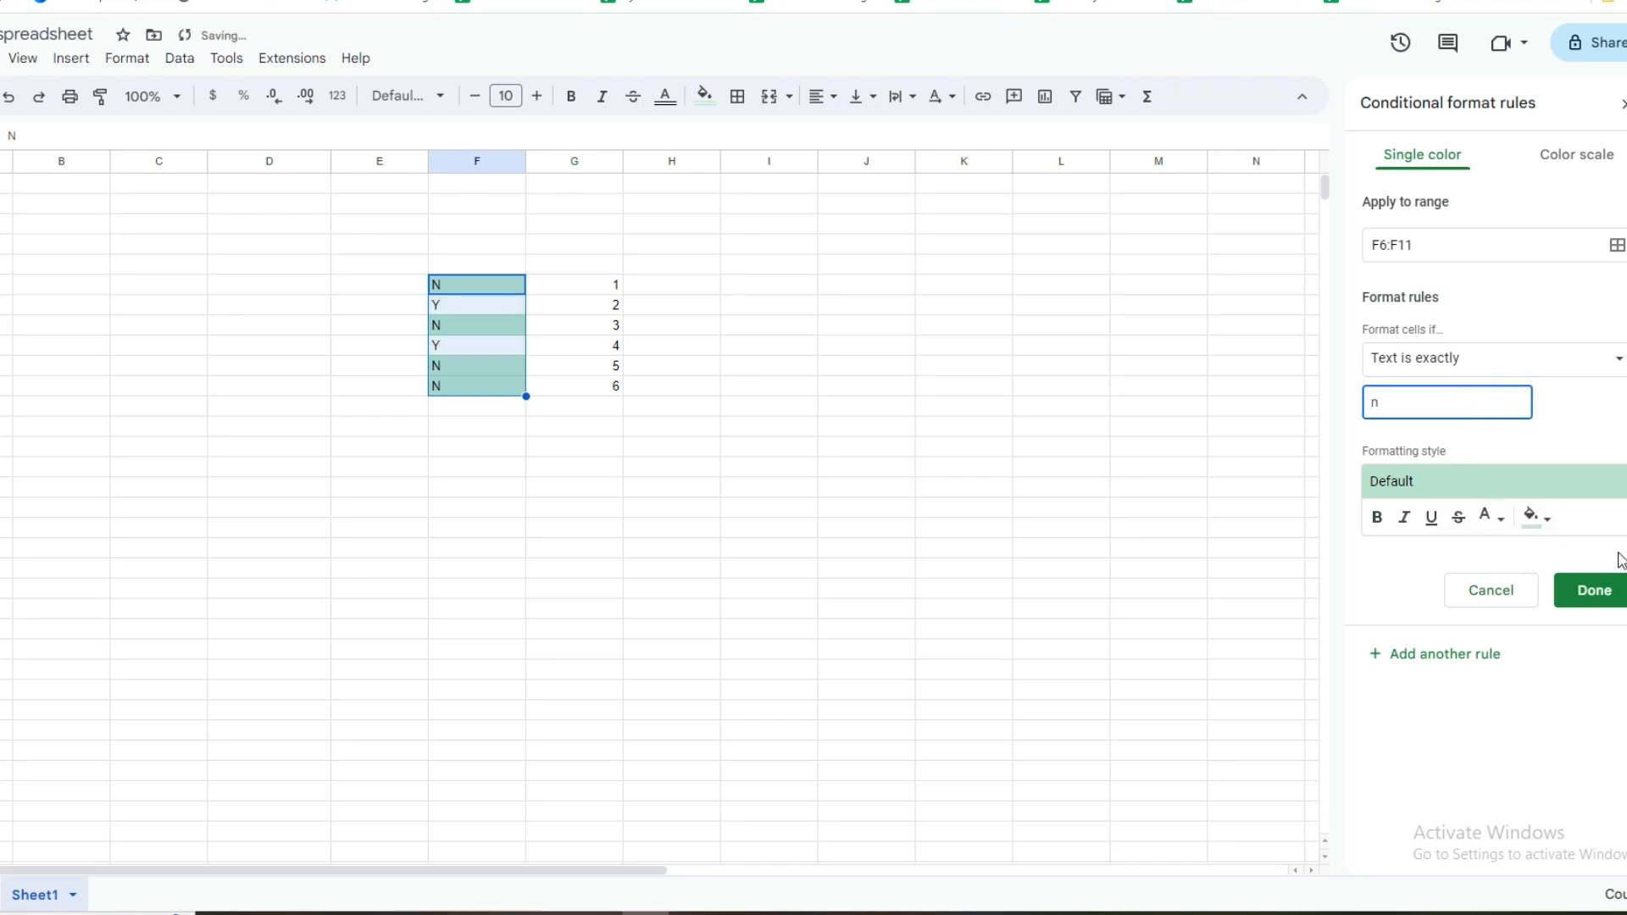
left_click(1554, 530)
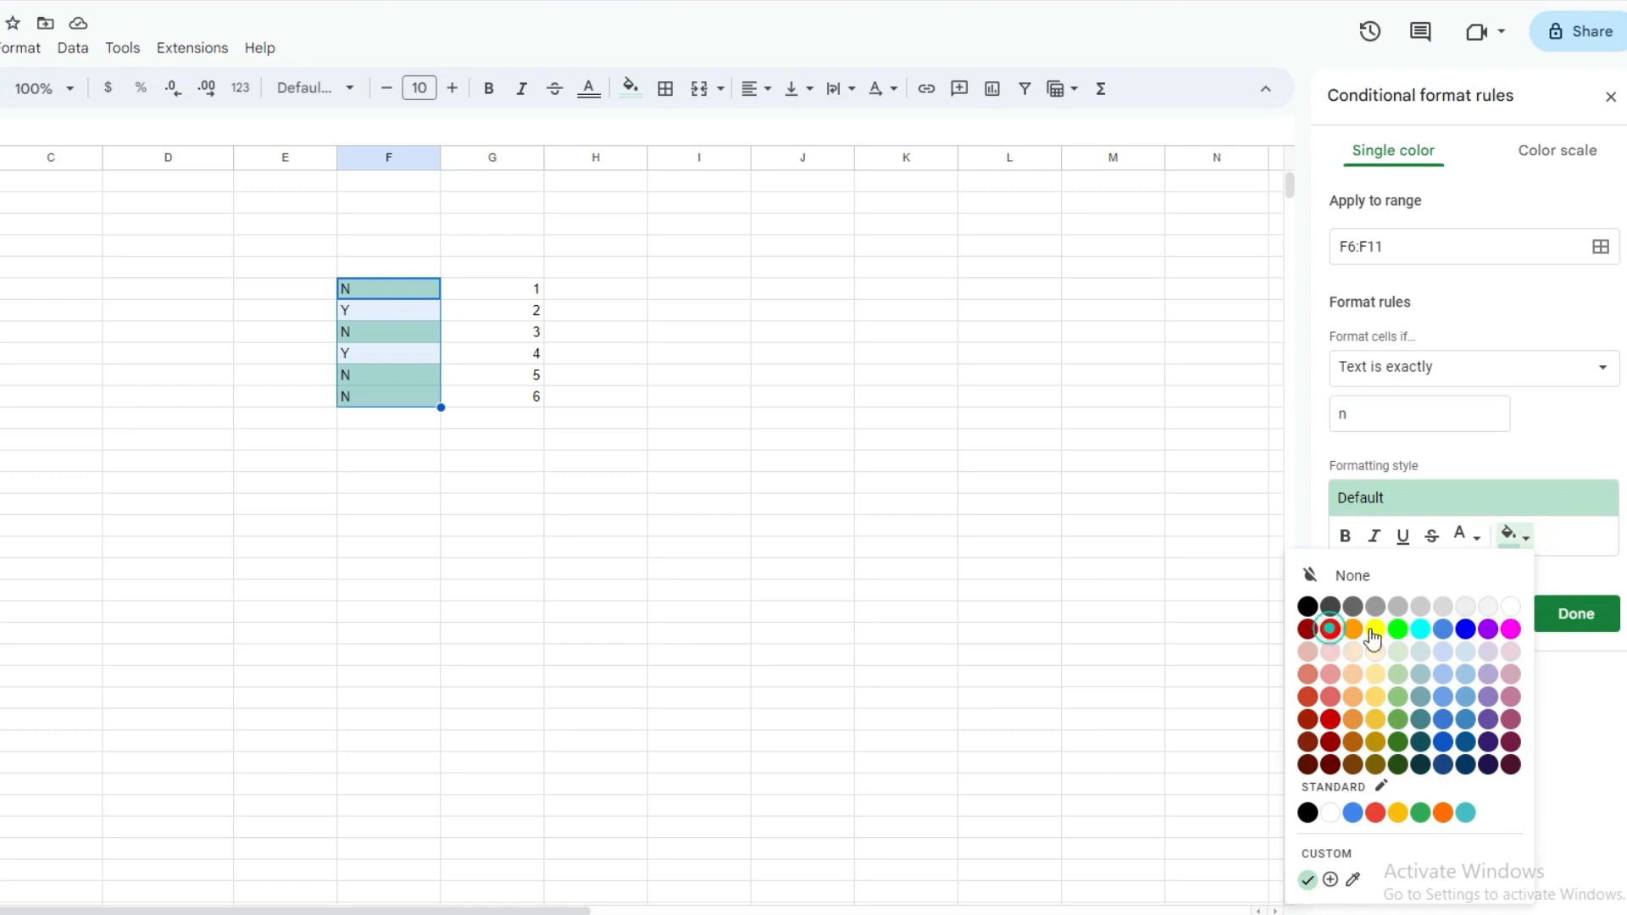
left_click(1329, 628)
left_click(1462, 537)
key("Escape")
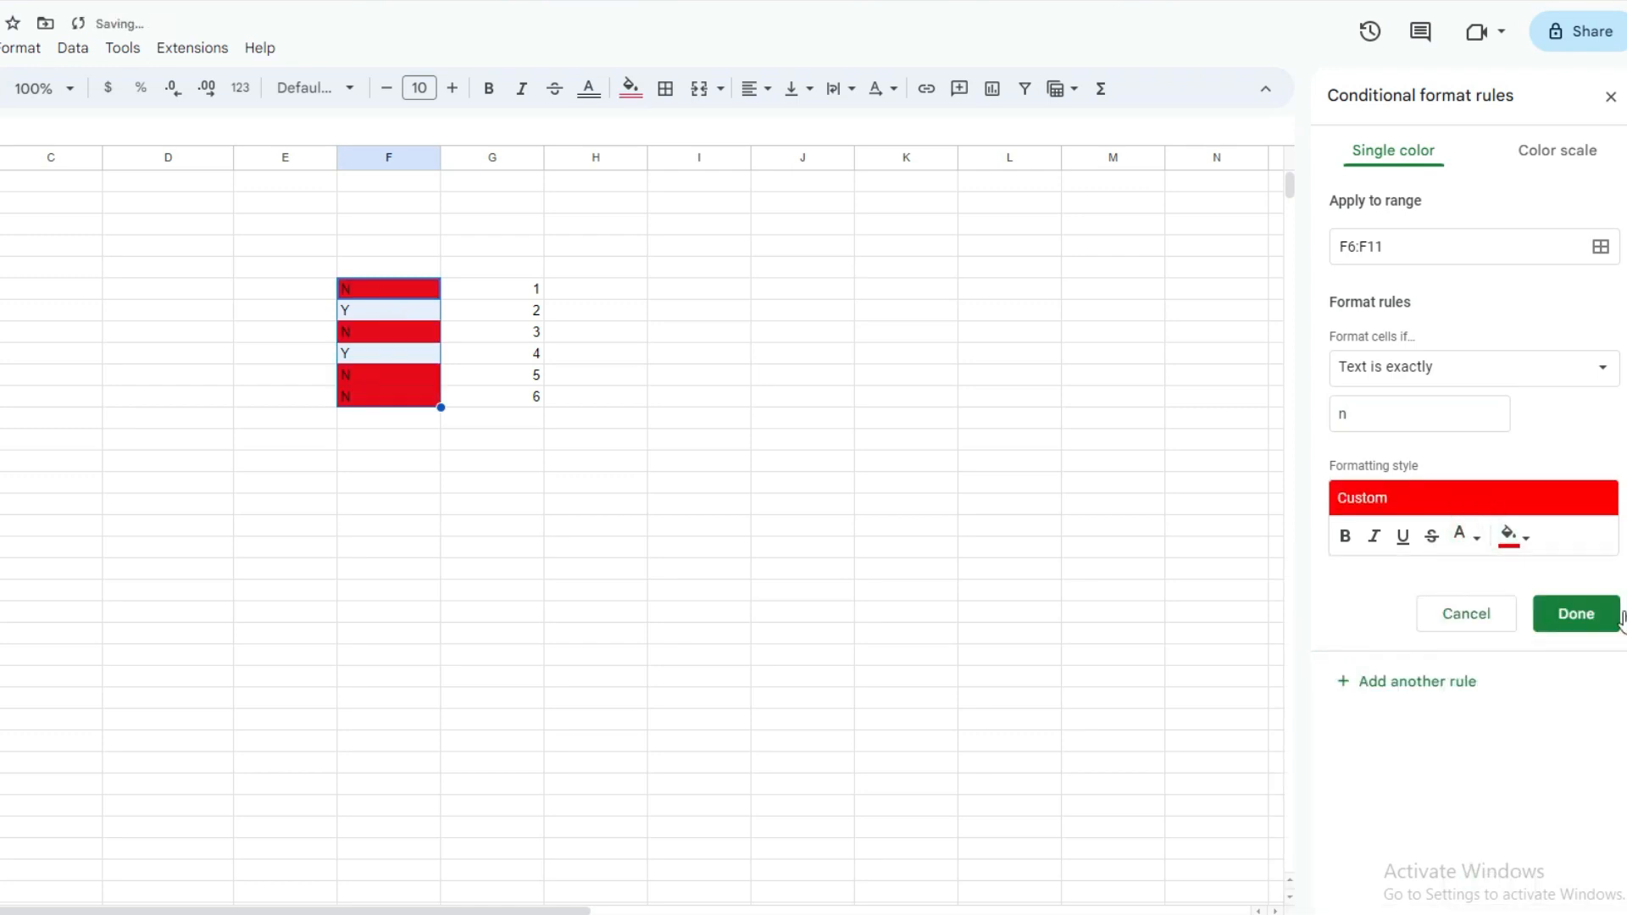
- Save the red rule and add another for G6:G11 that formats values less than 3 in the default style
left_click_drag(487, 291, 522, 398)
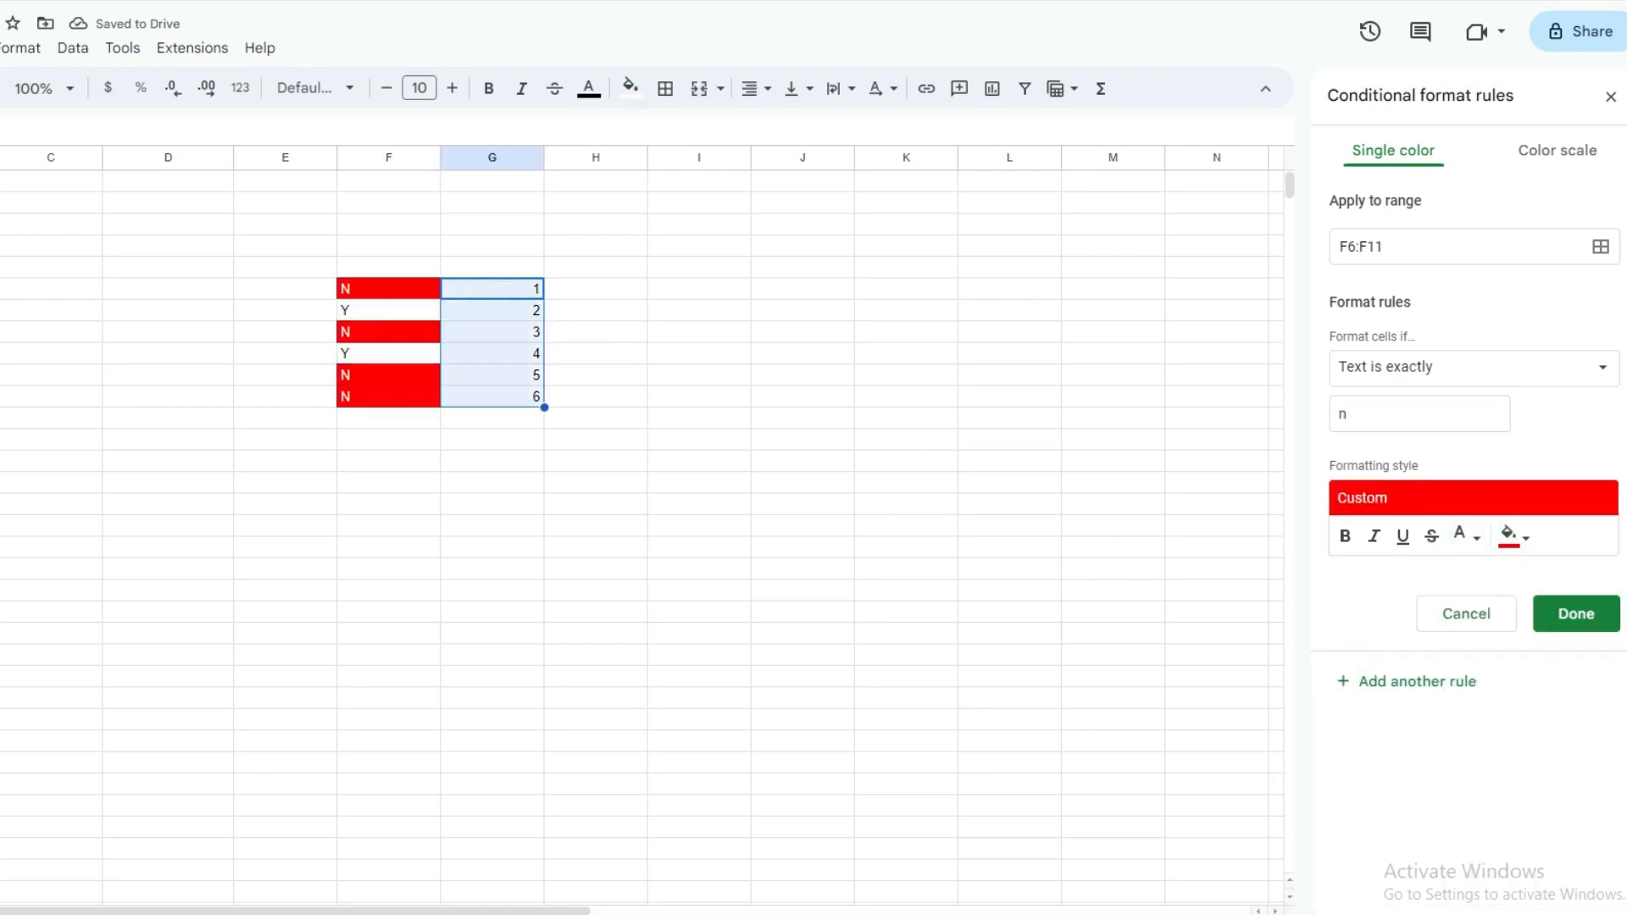
left_click(1607, 628)
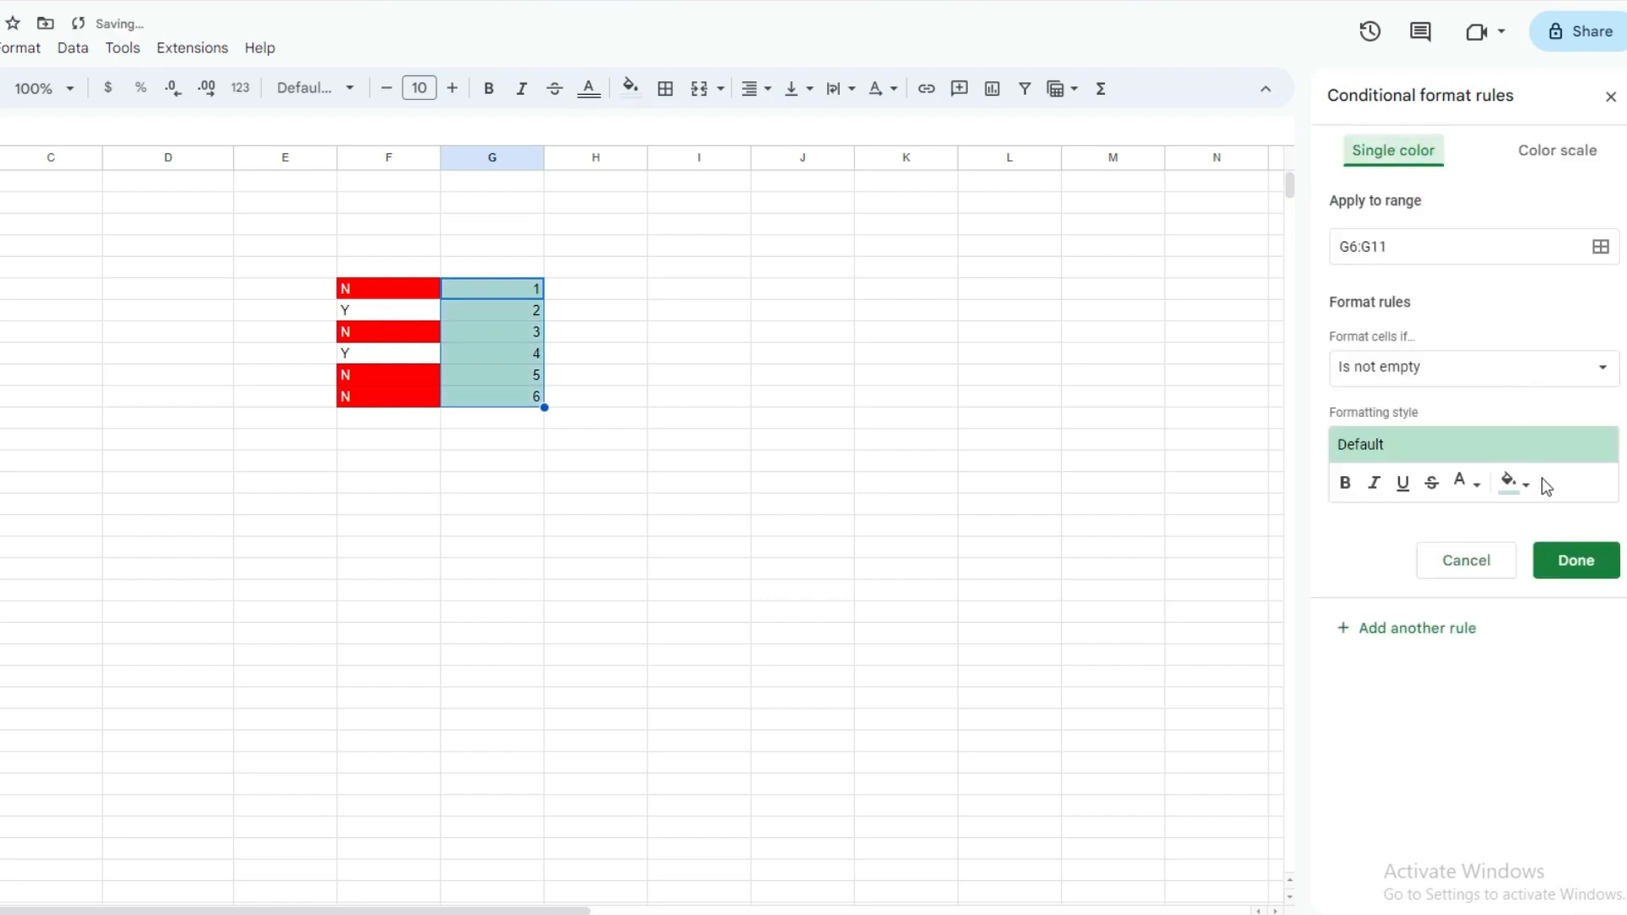
left_click(1496, 367)
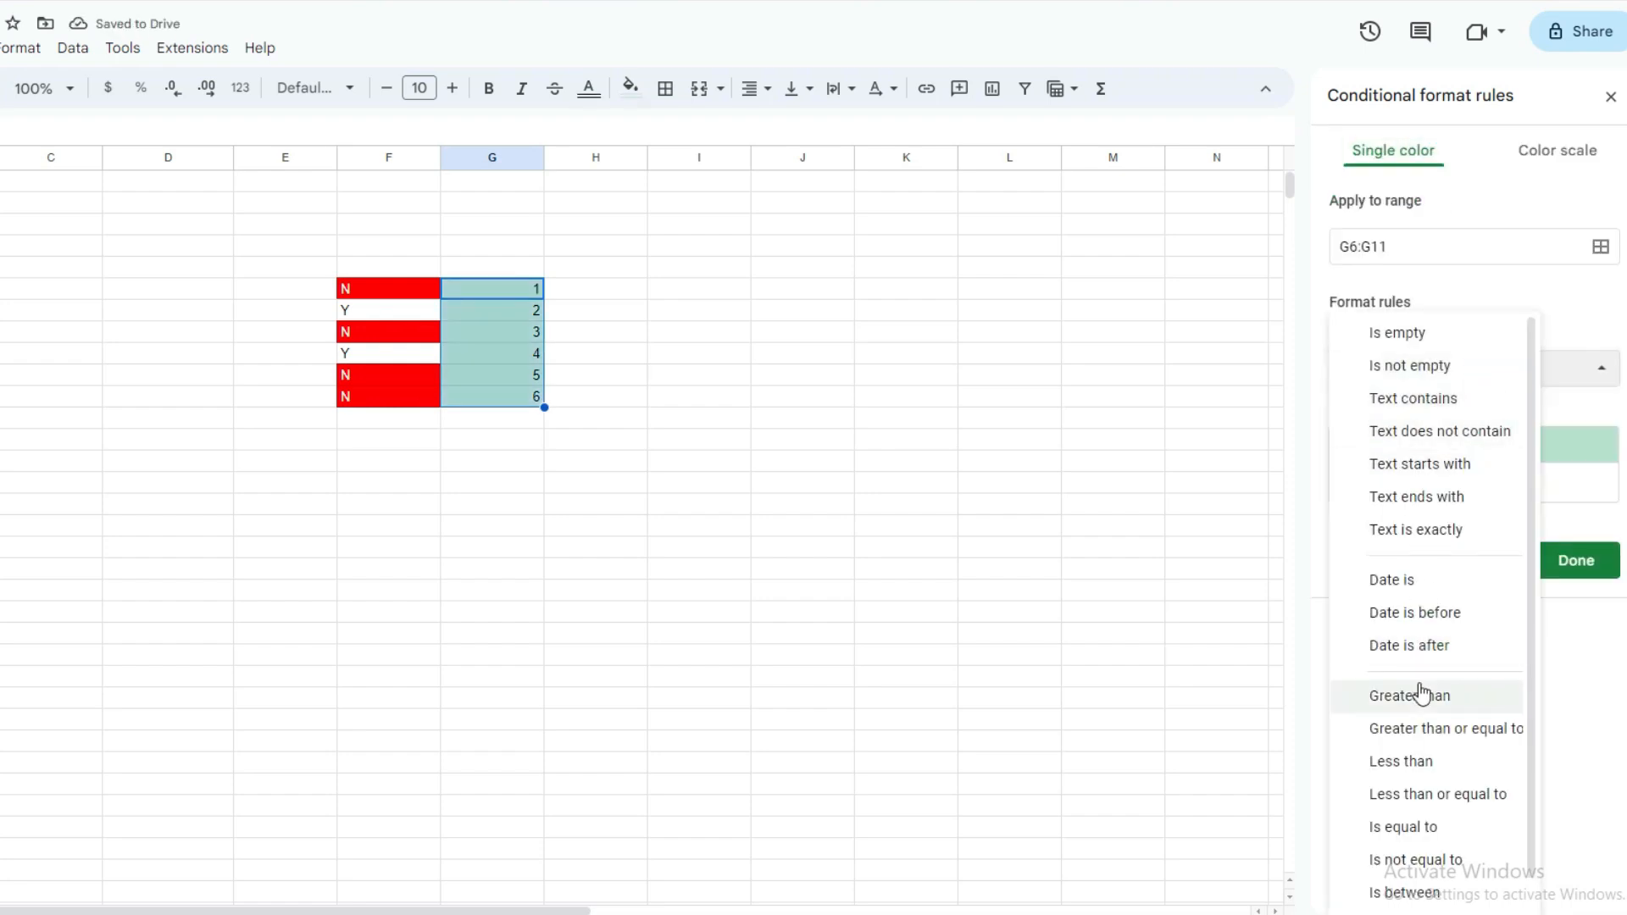
left_click(1424, 763)
left_click(1452, 412)
type("3")
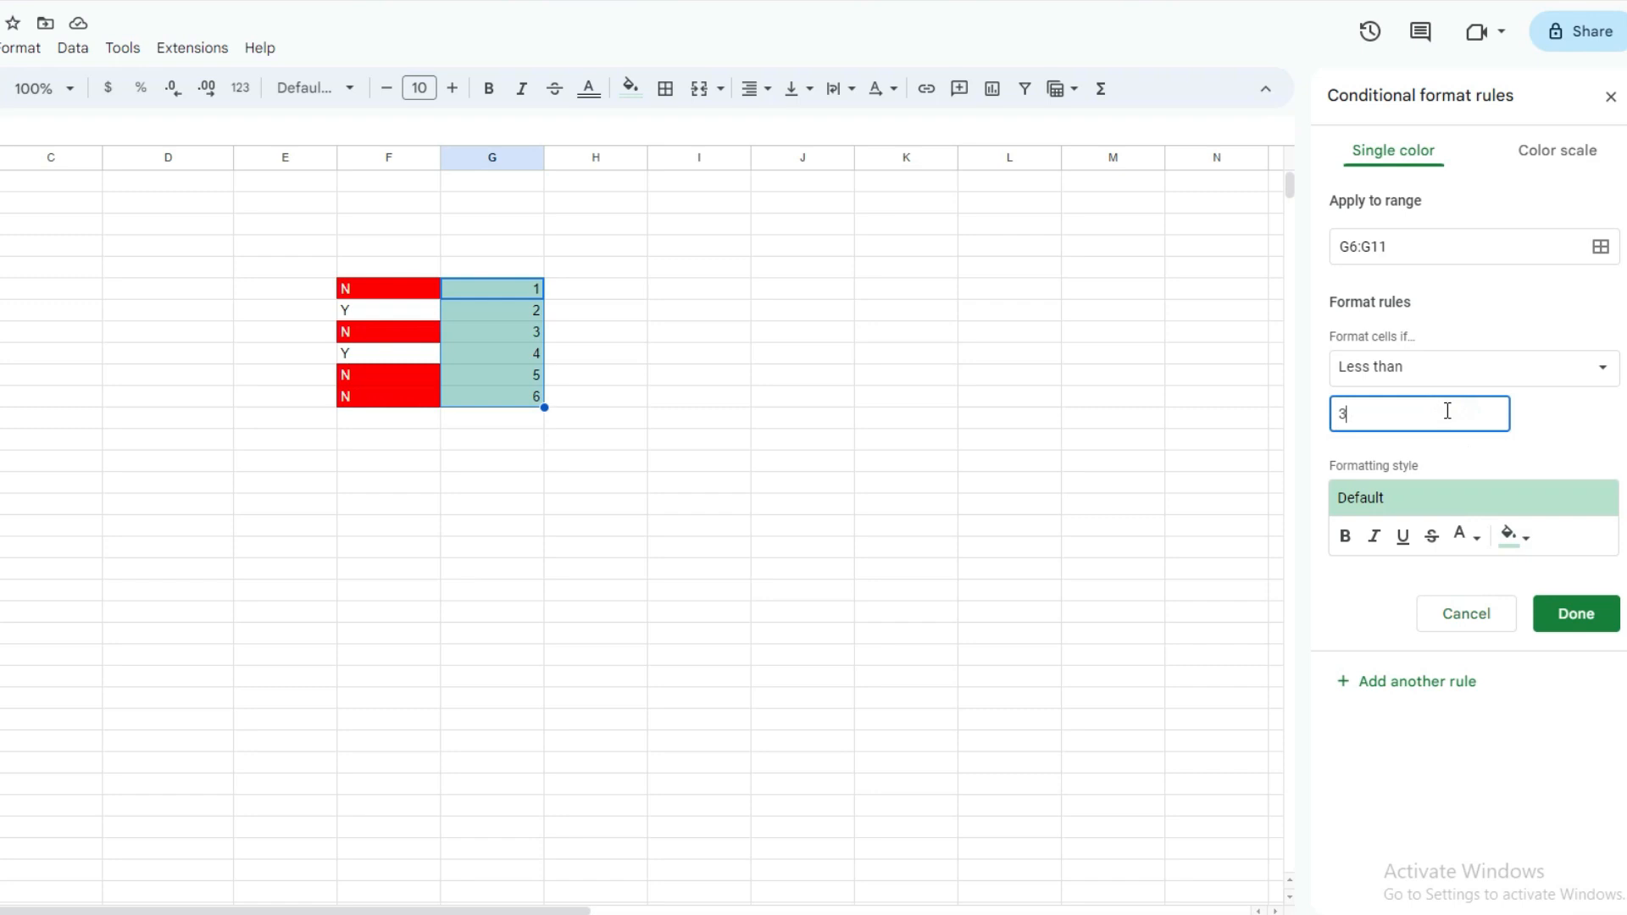
left_click(1577, 614)
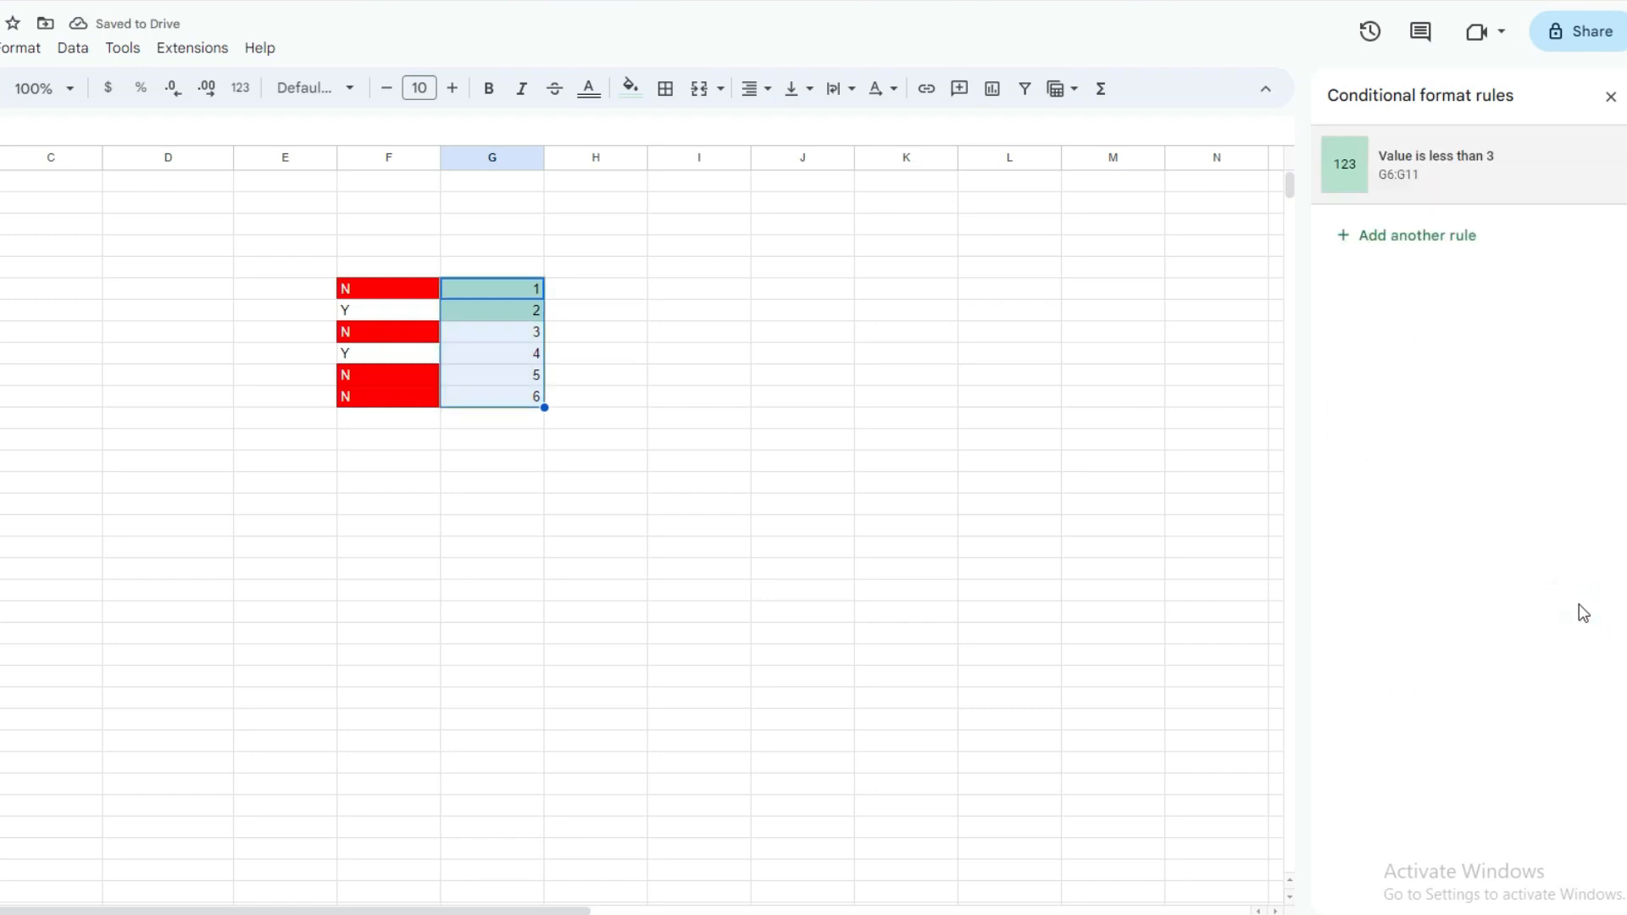
left_click(593, 331)
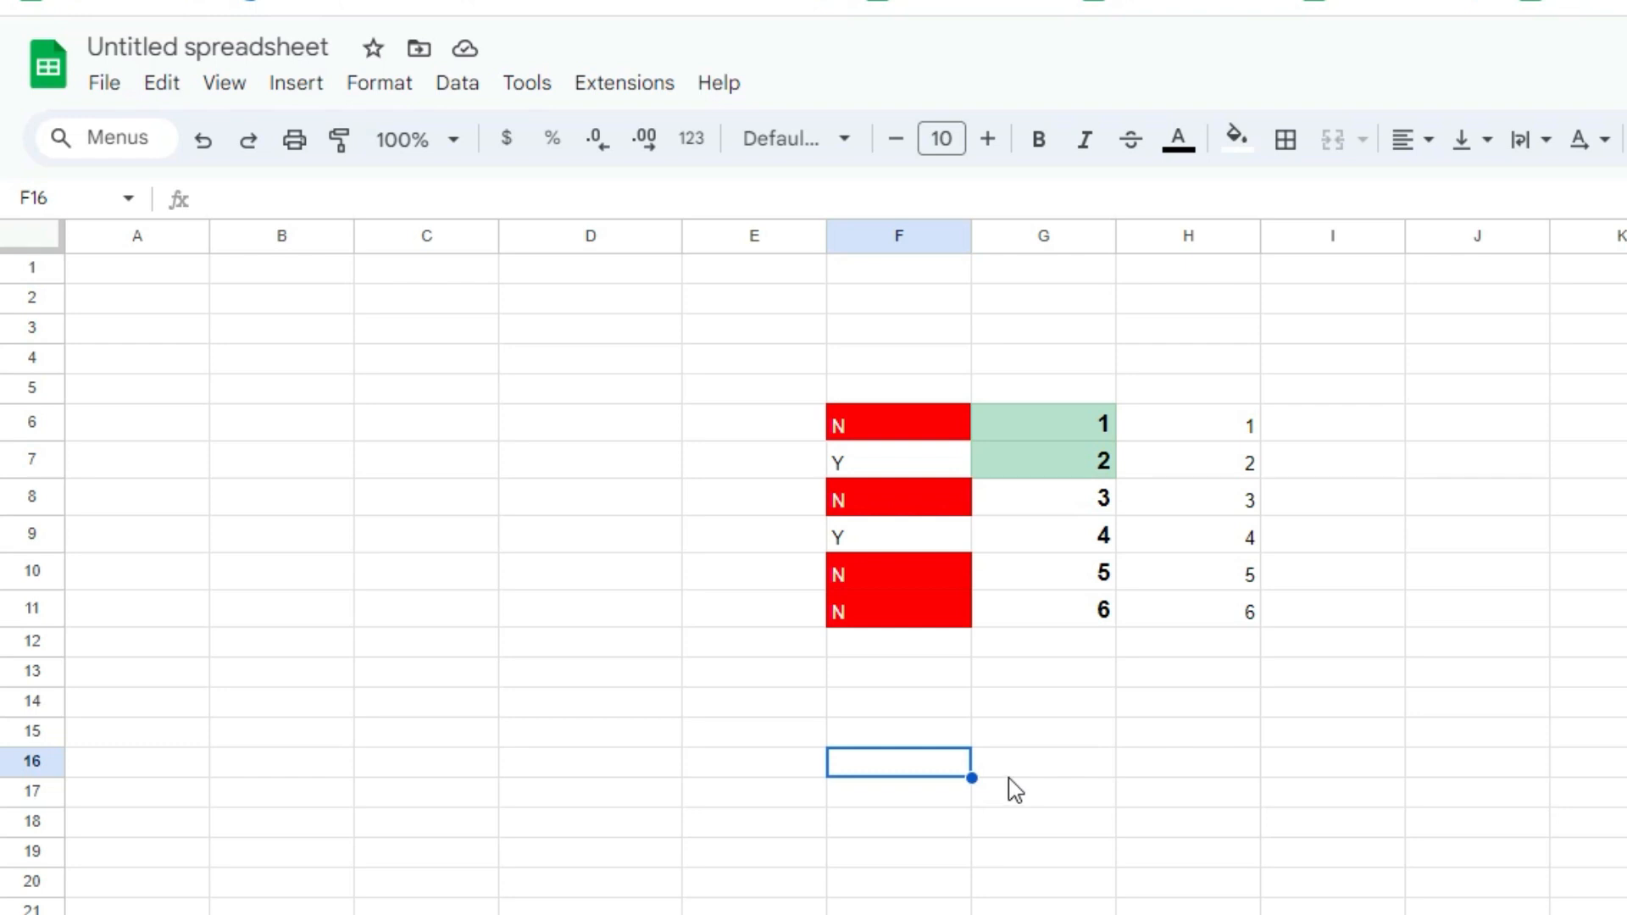
- Copy the formatting of G6:G11 onto H6:H11 with Paint format
left_click_drag(1048, 428, 1063, 627)
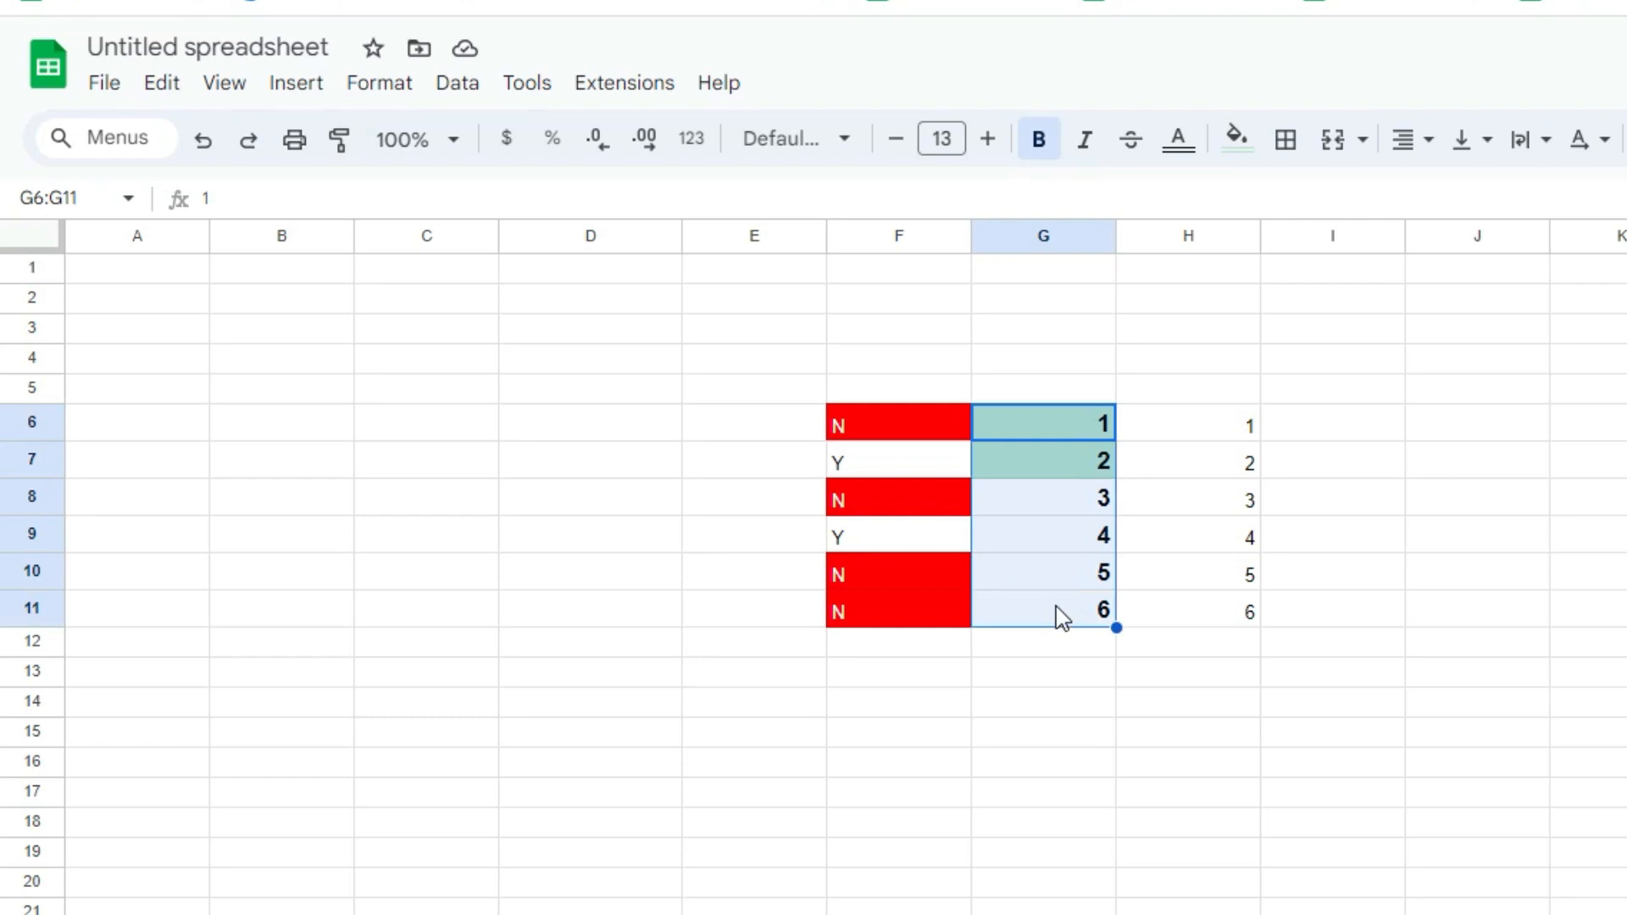
left_click(342, 149)
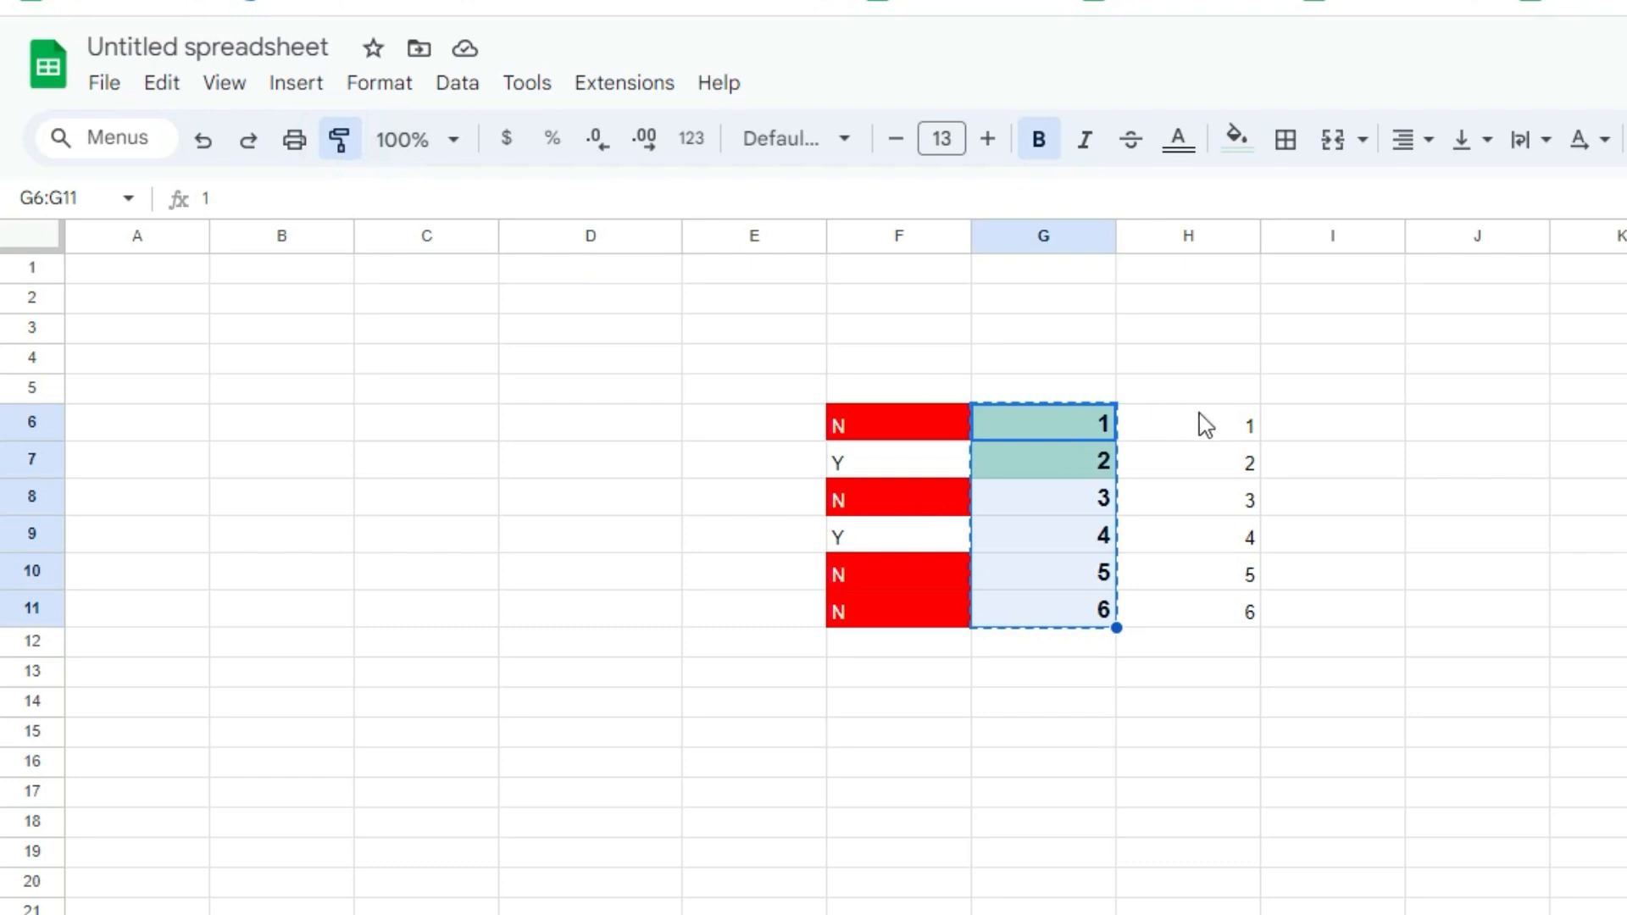
left_click_drag(1198, 414, 1197, 625)
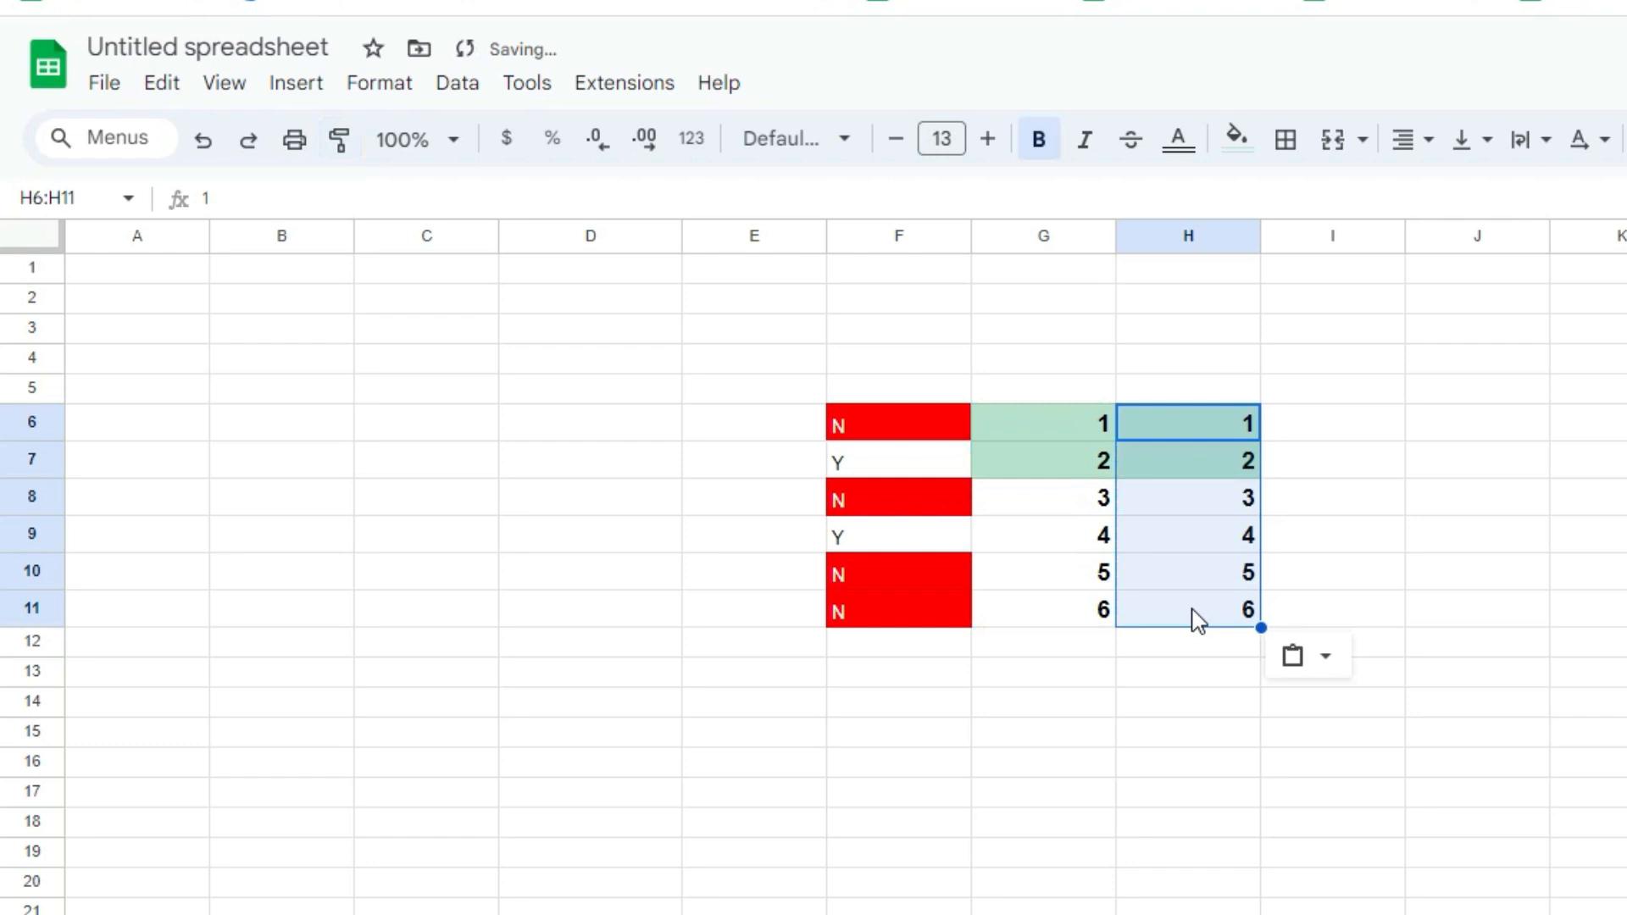
left_click(905, 429)
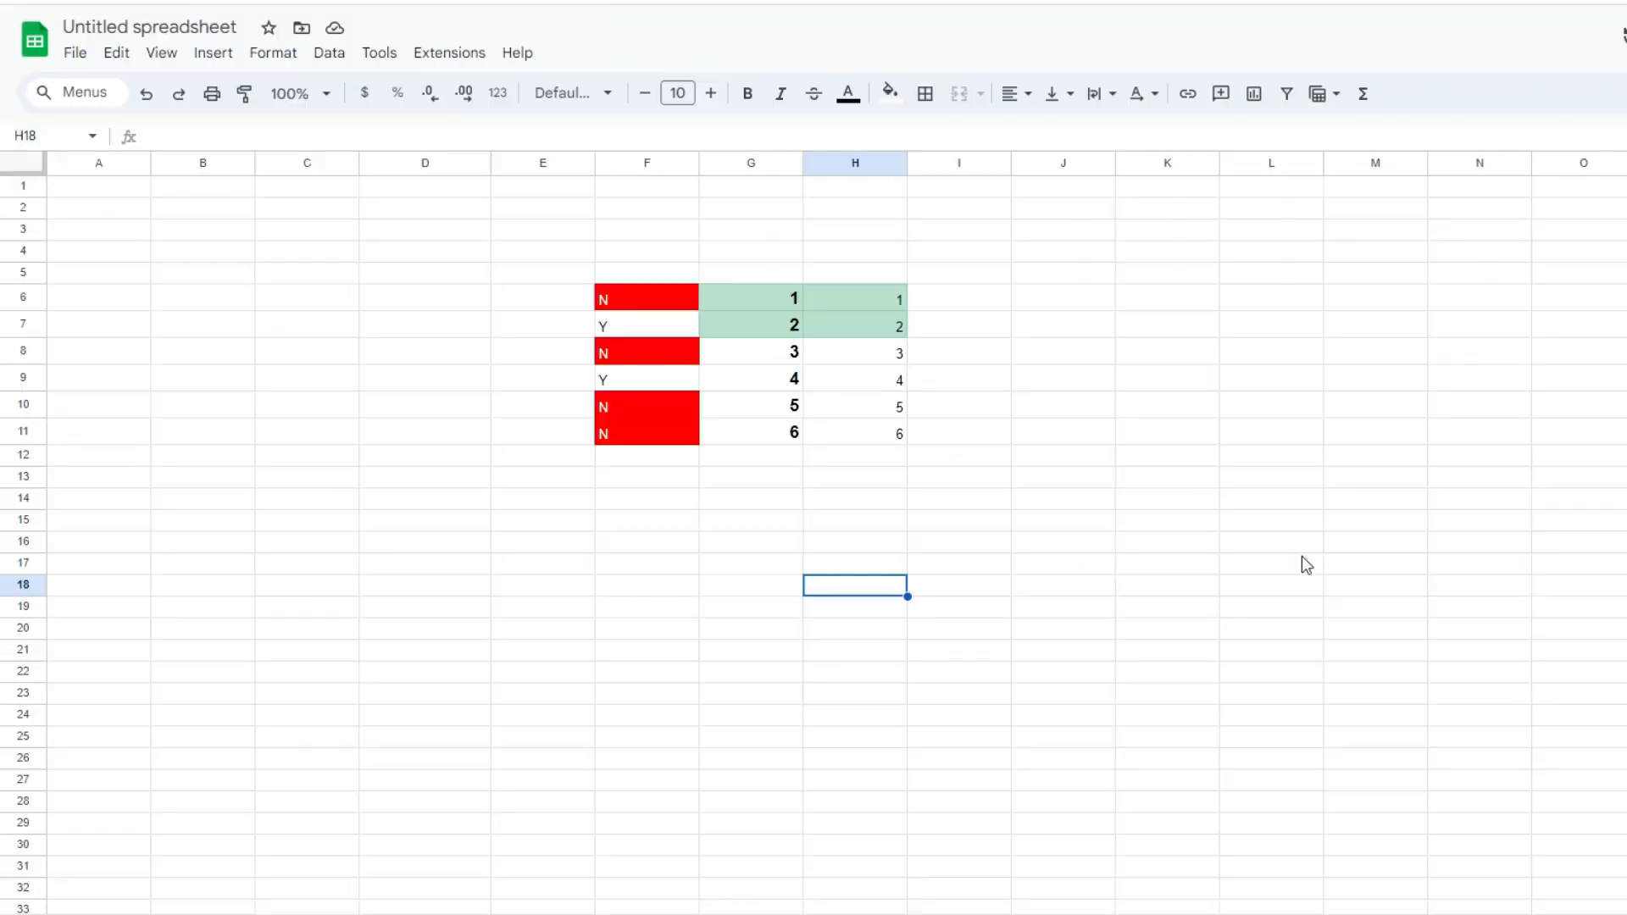